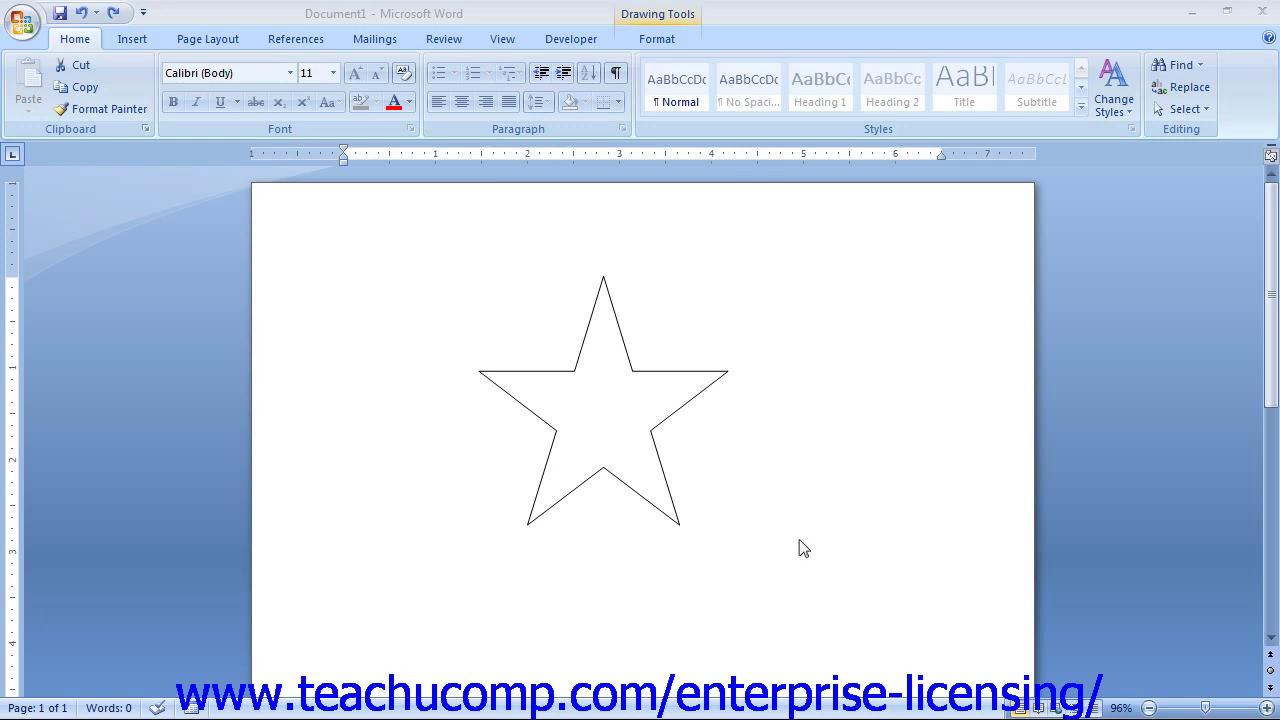
Step: Select the unfilled five-point star on the page
{"action": "left_click", "coordinate": [667, 352]}
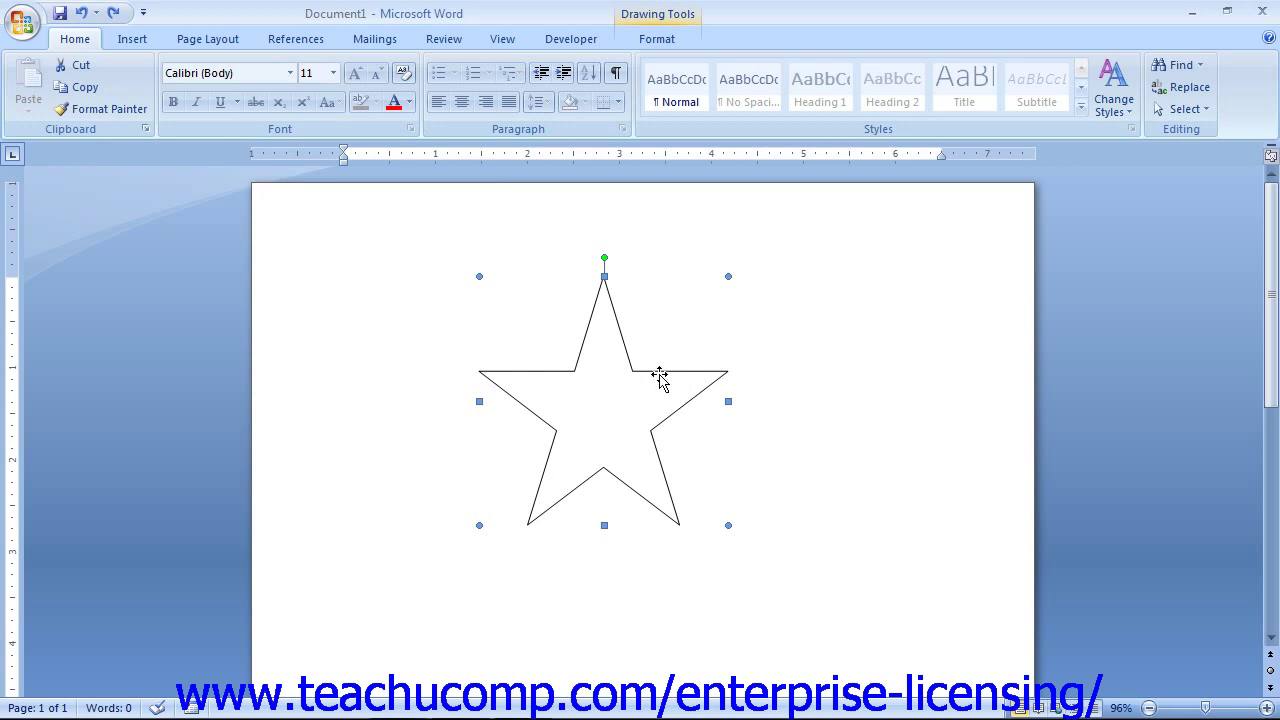
Step: Switch to the Drawing Tools Format tab for the selected star
{"action": "left_click", "coordinate": [671, 42]}
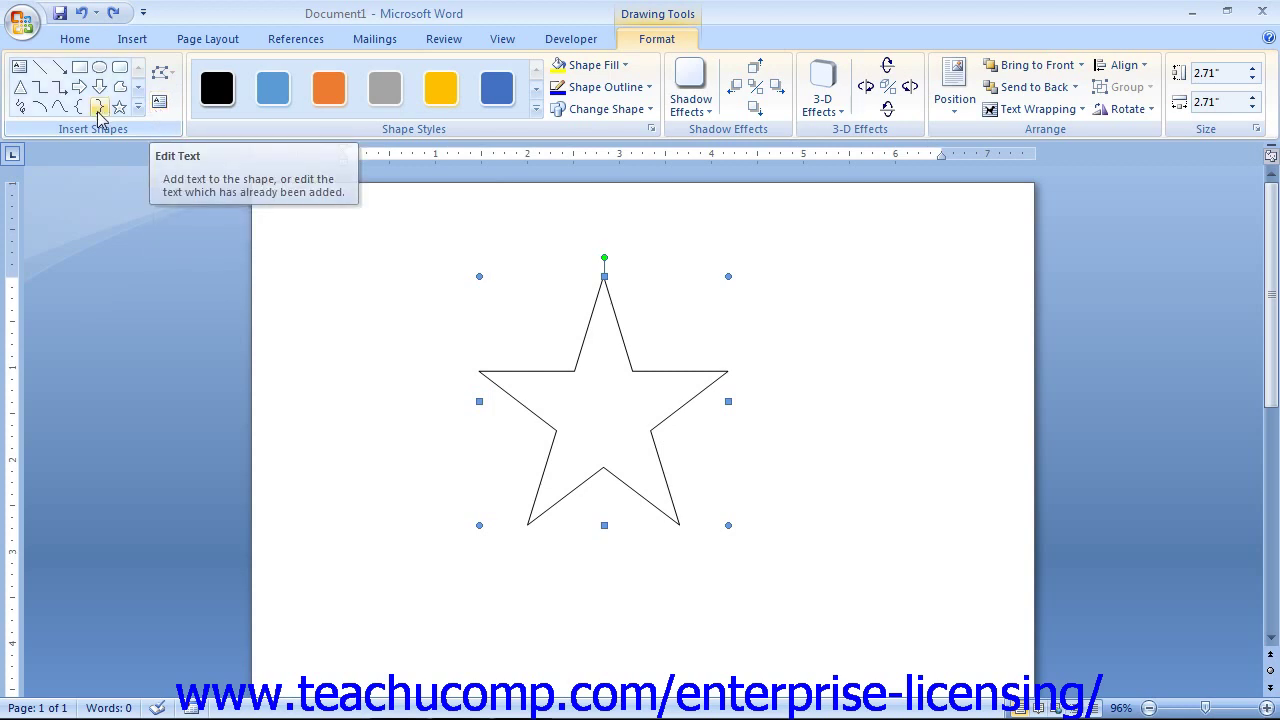
Step: Draw a wavy freehand scribble to the left of the star
{"action": "left_click", "coordinate": [19, 110]}
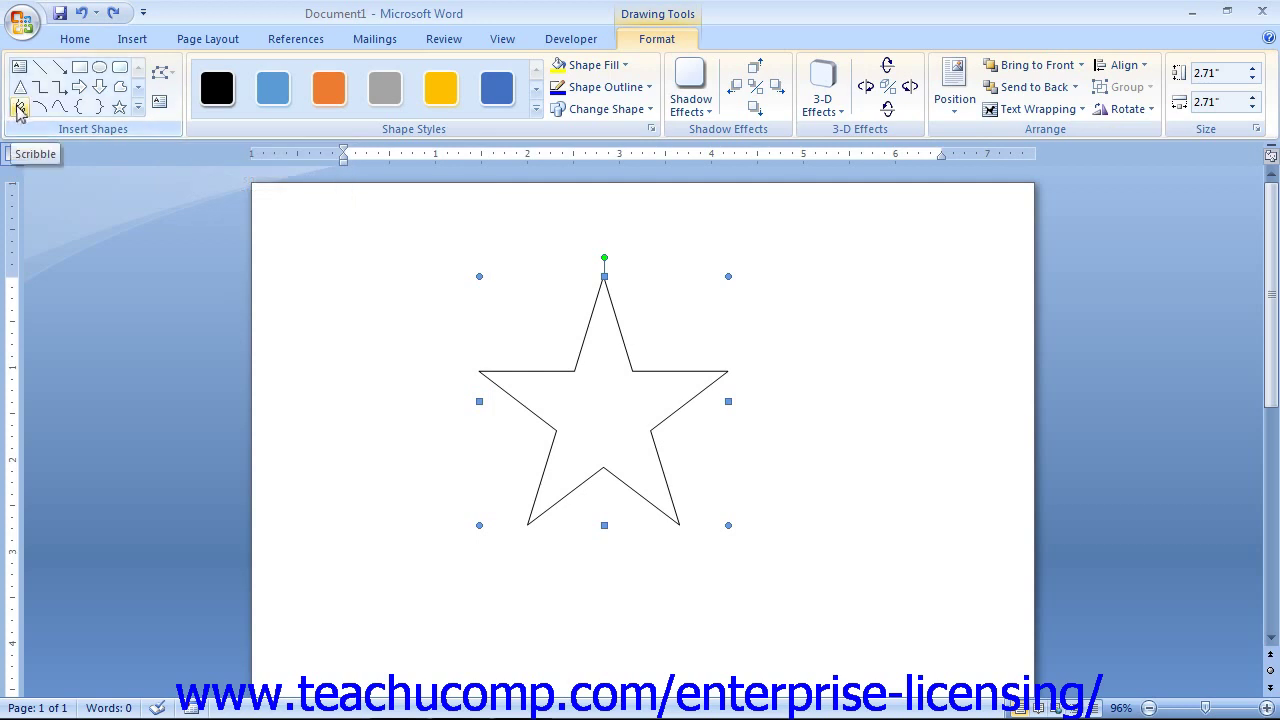
{"action": "left_click", "coordinate": [23, 106]}
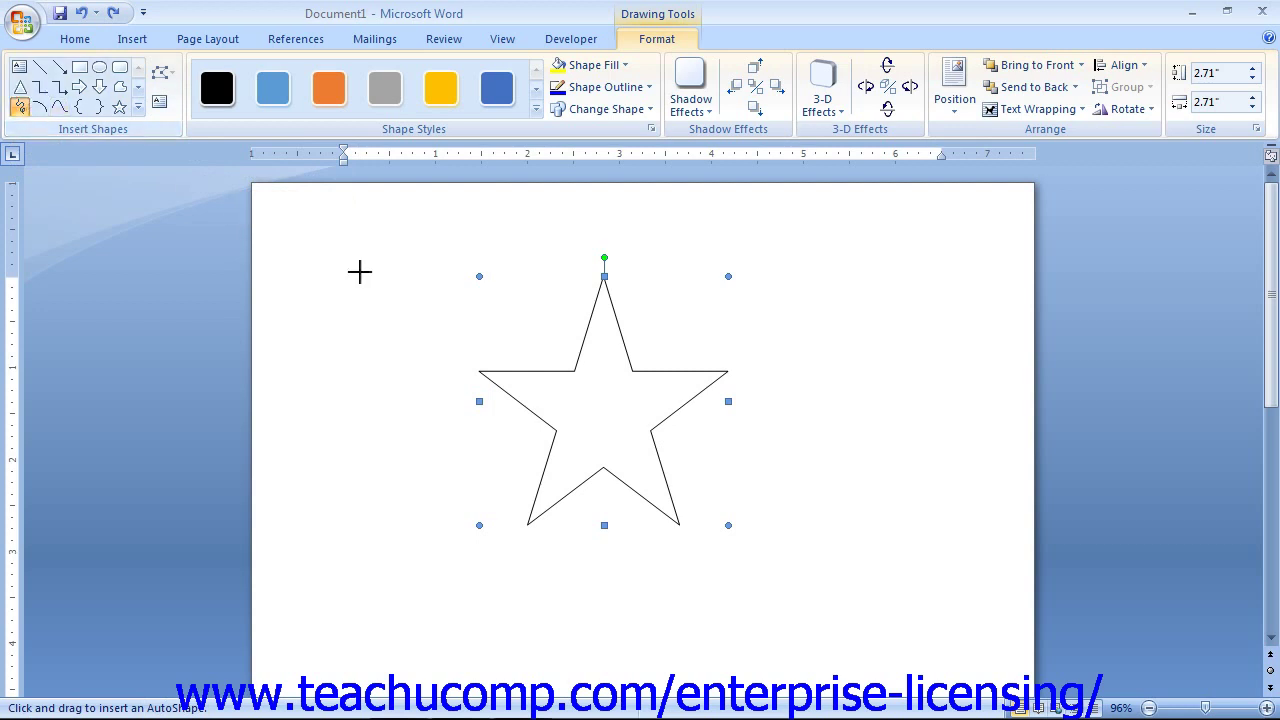
{"action": "mouse_move", "coordinate": [303, 241]}
{"action": "left_mouse_down"}
{"action": "mouse_move", "coordinate": [348, 258]}
{"action": "mouse_move", "coordinate": [346, 400]}
{"action": "mouse_move", "coordinate": [397, 477]}
{"action": "mouse_move", "coordinate": [396, 500]}
{"action": "left_mouse_up"}
Step: Reshape the scribble by dragging its edit points, then delete it
{"action": "left_click", "coordinate": [162, 72]}
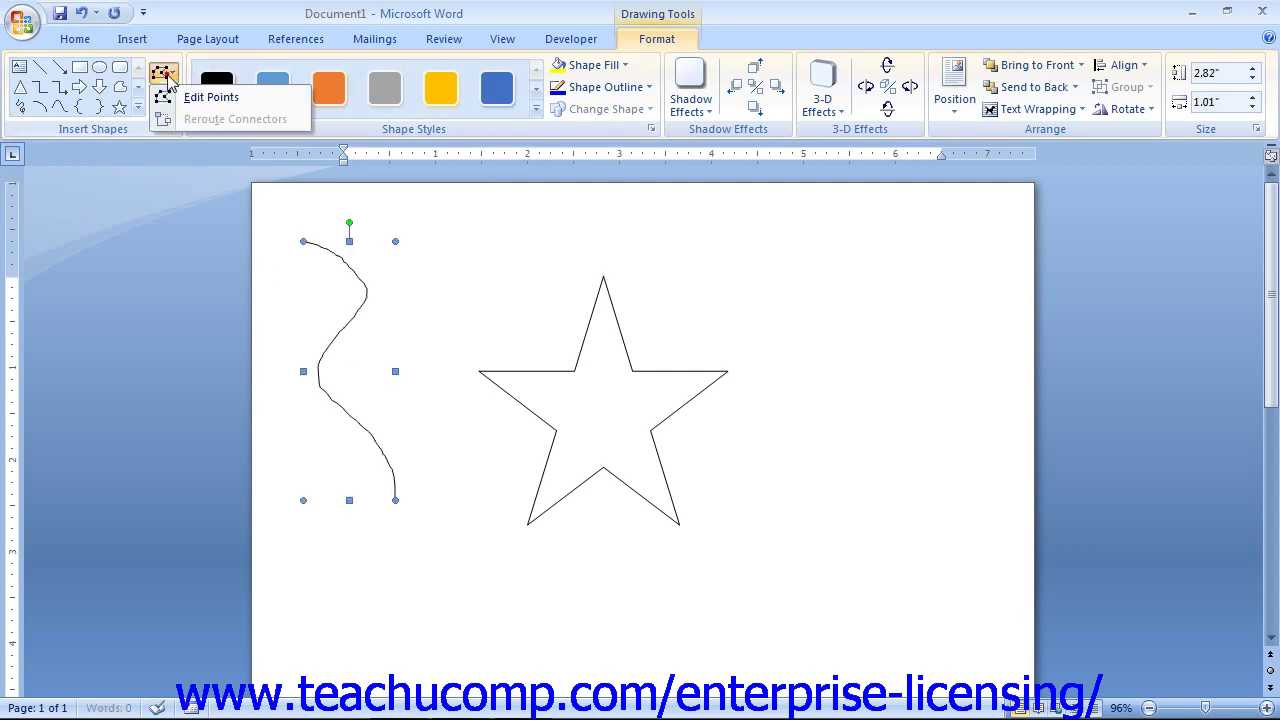
{"action": "left_click", "coordinate": [185, 96]}
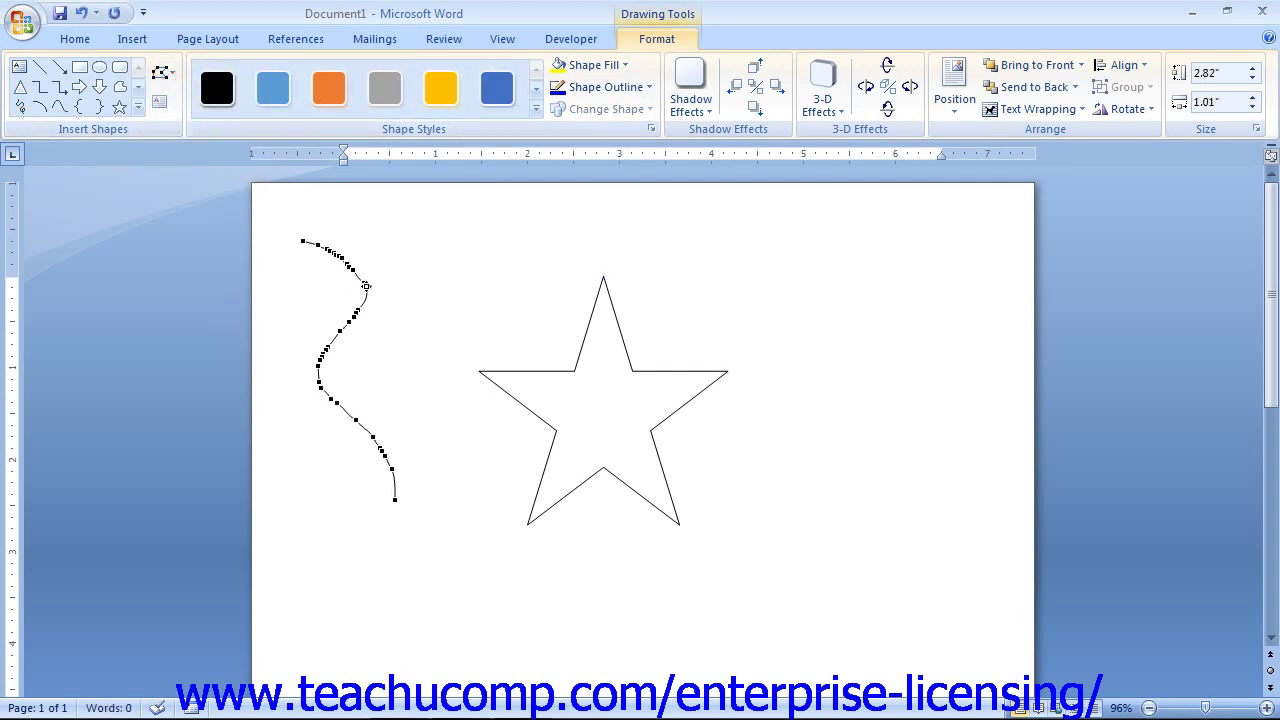
{"action": "left_click_drag", "start_coordinate": [349, 265], "coordinate": [405, 268]}
{"action": "left_click", "coordinate": [354, 311]}
{"action": "left_click_drag", "start_coordinate": [349, 321], "coordinate": [356, 343]}
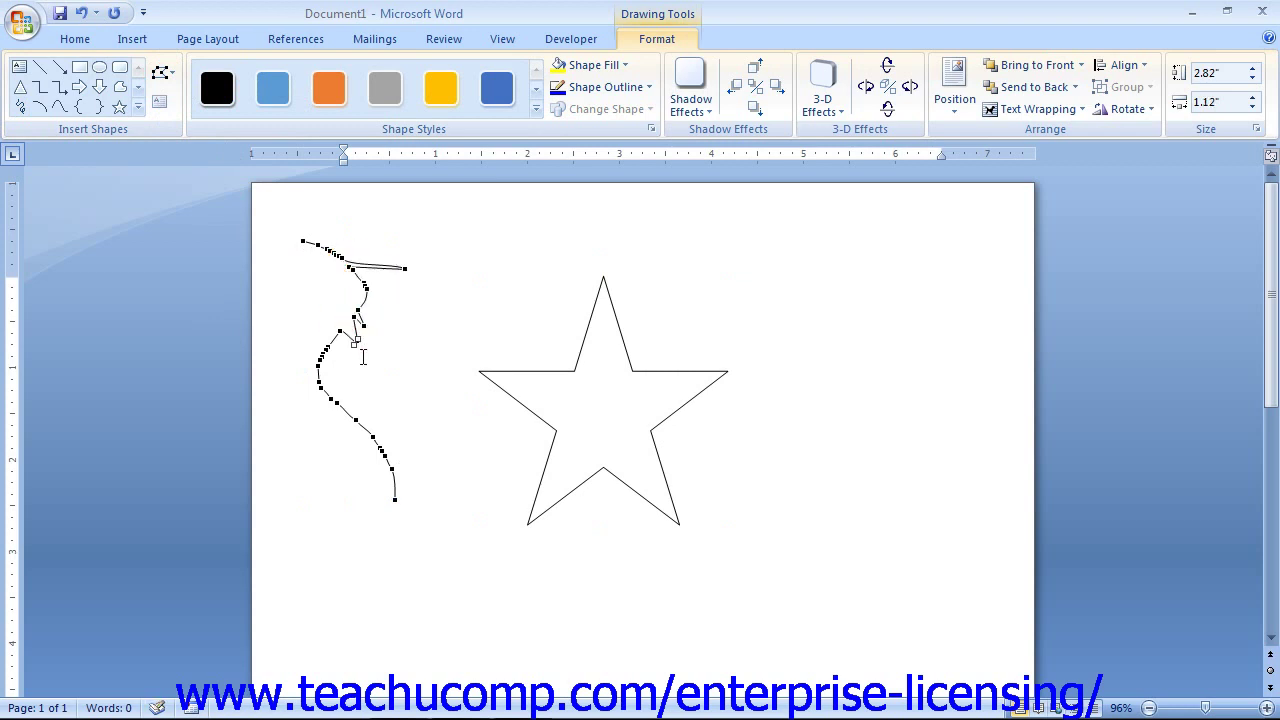
{"action": "left_click", "coordinate": [343, 258]}
{"action": "key", "text": "Delete"}
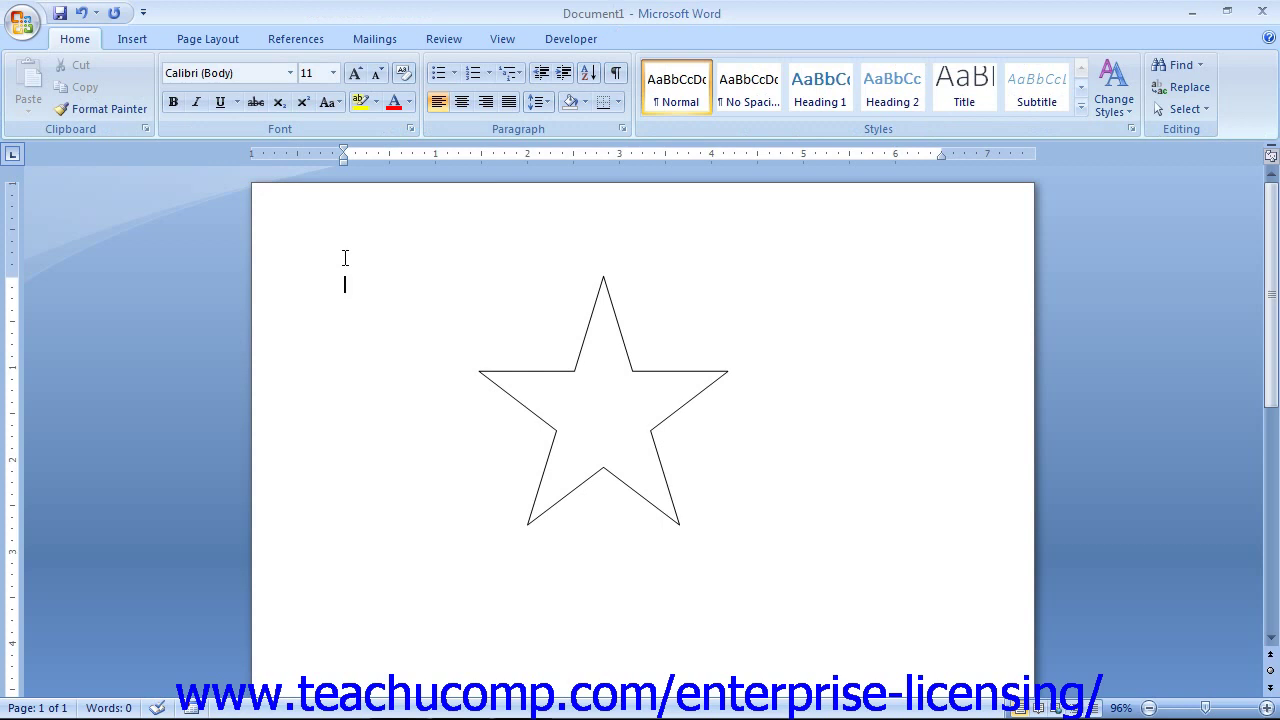
Step: Reselect the star and scroll the Shape Styles gallery down one row and back up
{"action": "left_click", "coordinate": [610, 378]}
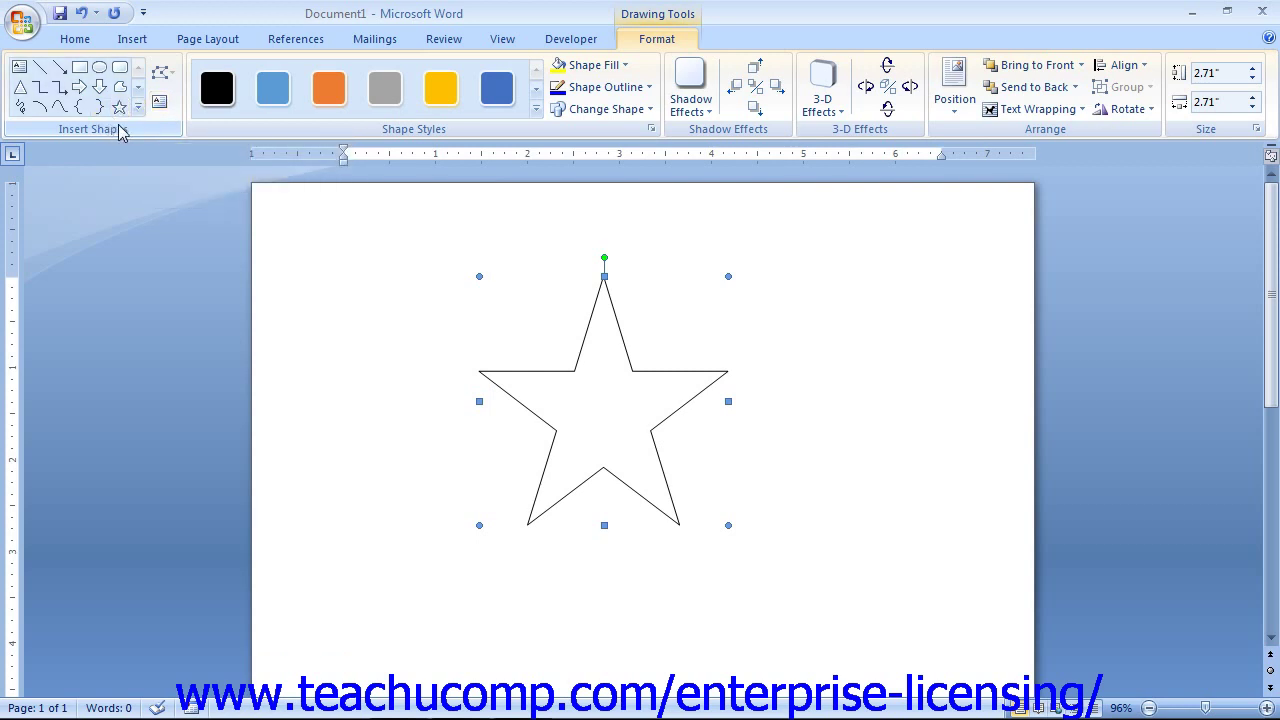
{"action": "left_click", "coordinate": [403, 129]}
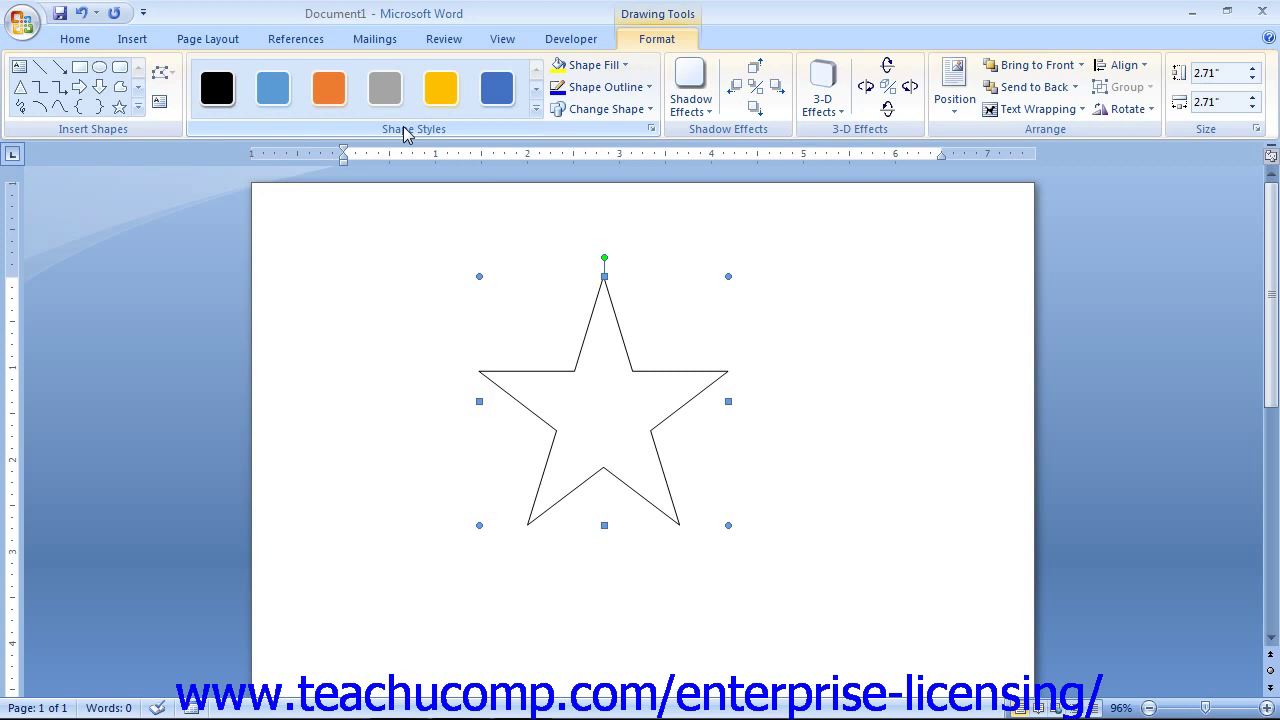
{"action": "left_click", "coordinate": [537, 93]}
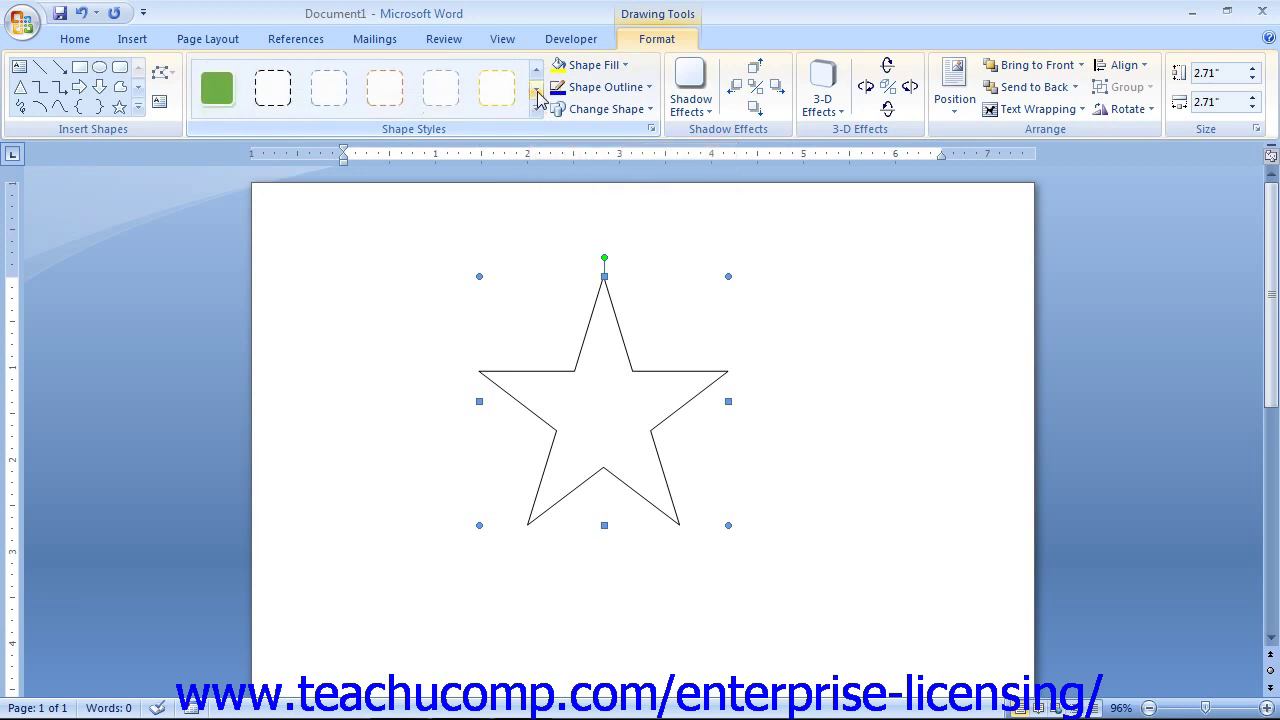
{"action": "left_click", "coordinate": [536, 68]}
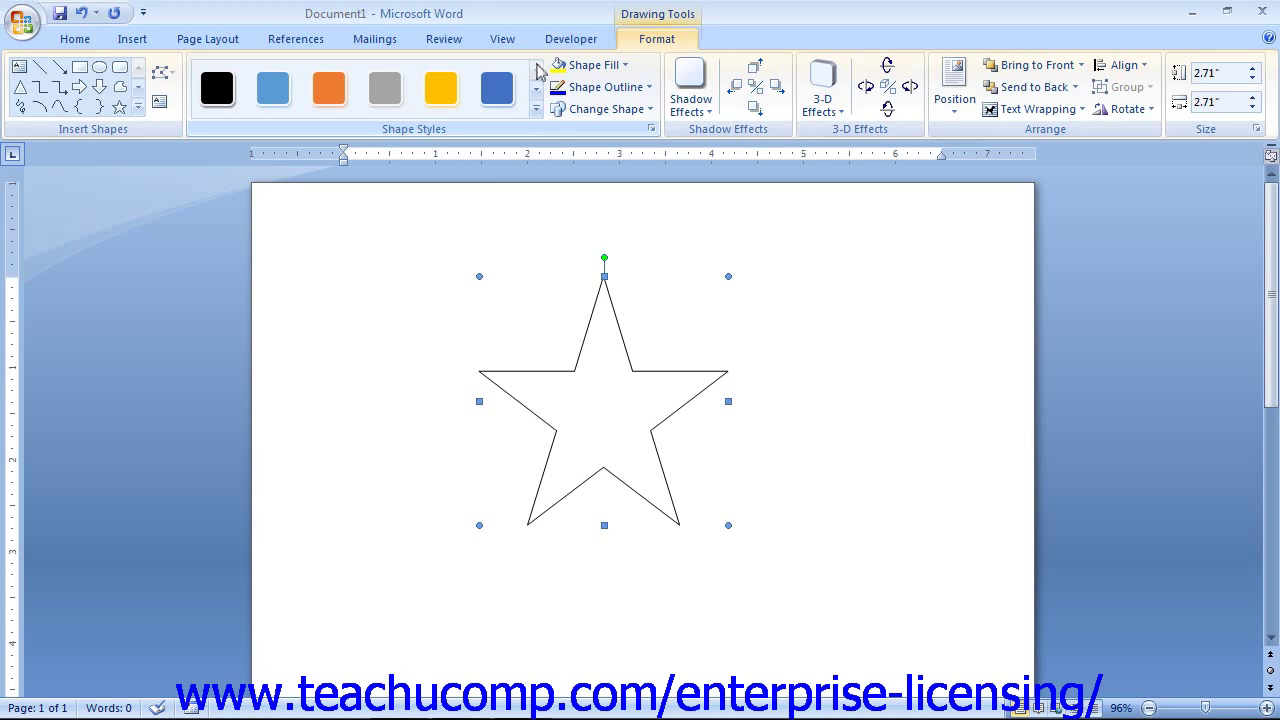
Step: Open the star's Shape Fill menu and choose More Fill Colors
{"action": "left_click", "coordinate": [603, 66]}
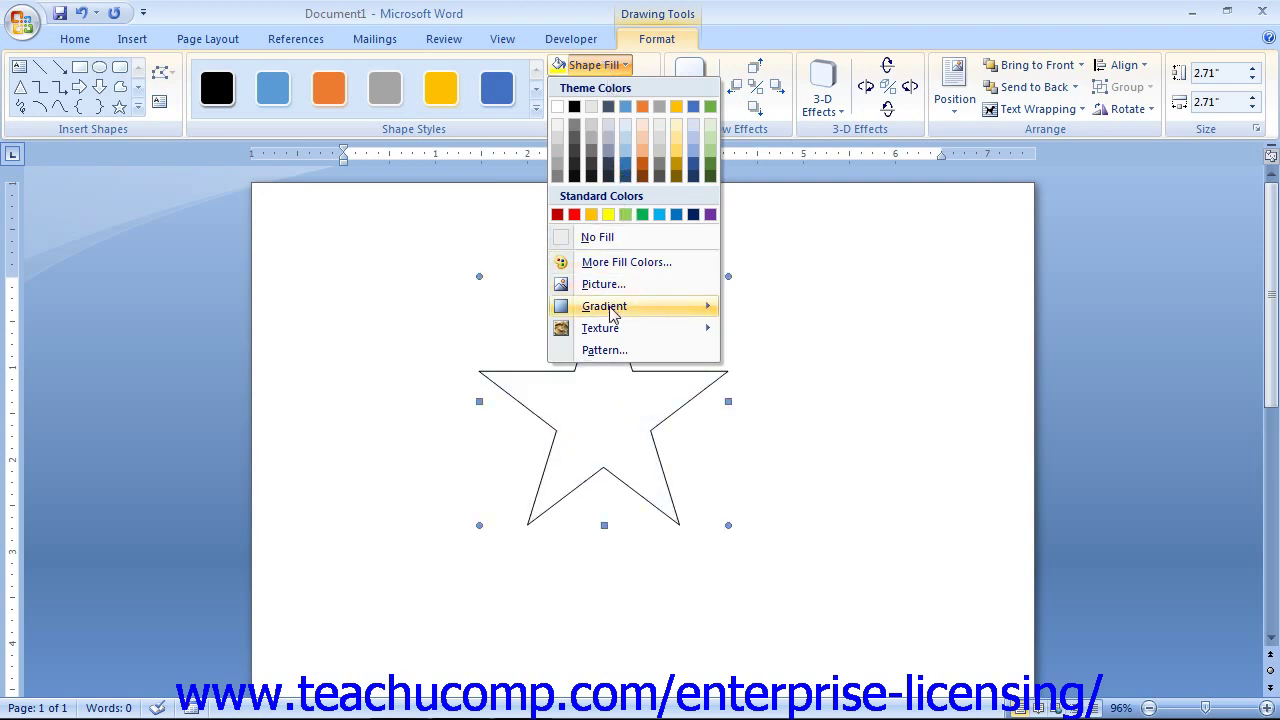
{"action": "mouse_move", "coordinate": [617, 330]}
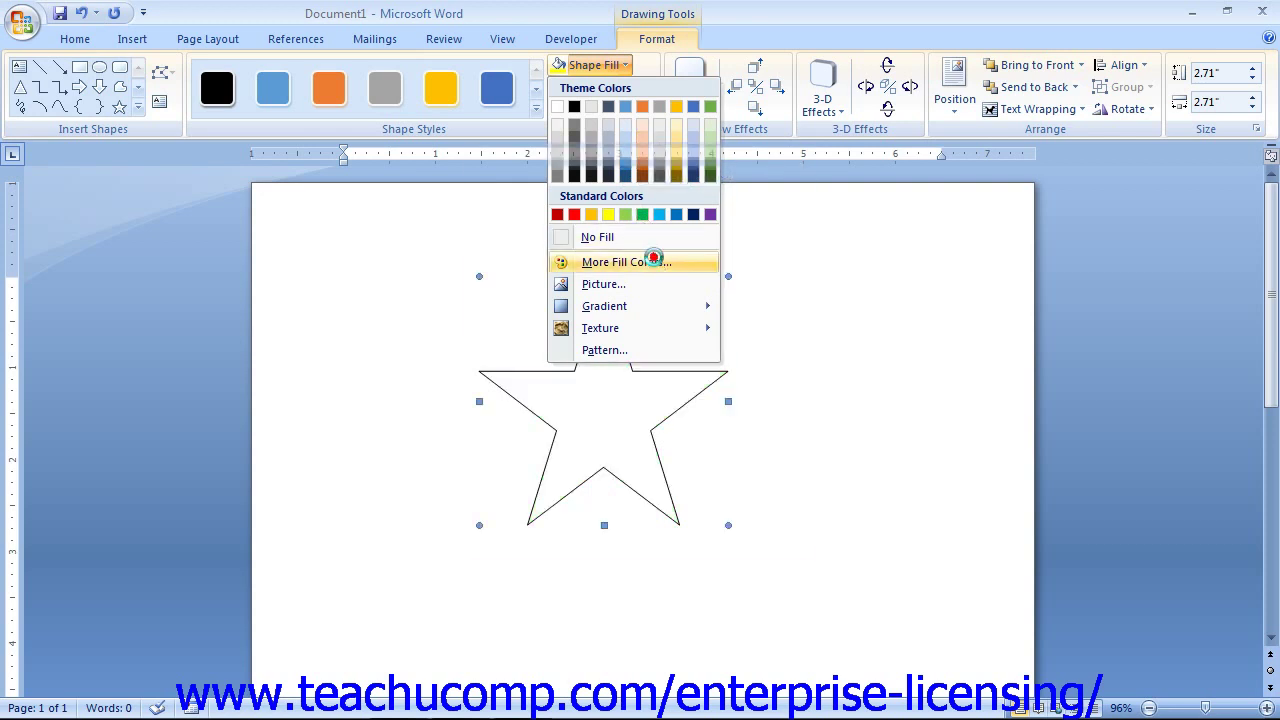
{"action": "left_click", "coordinate": [648, 262]}
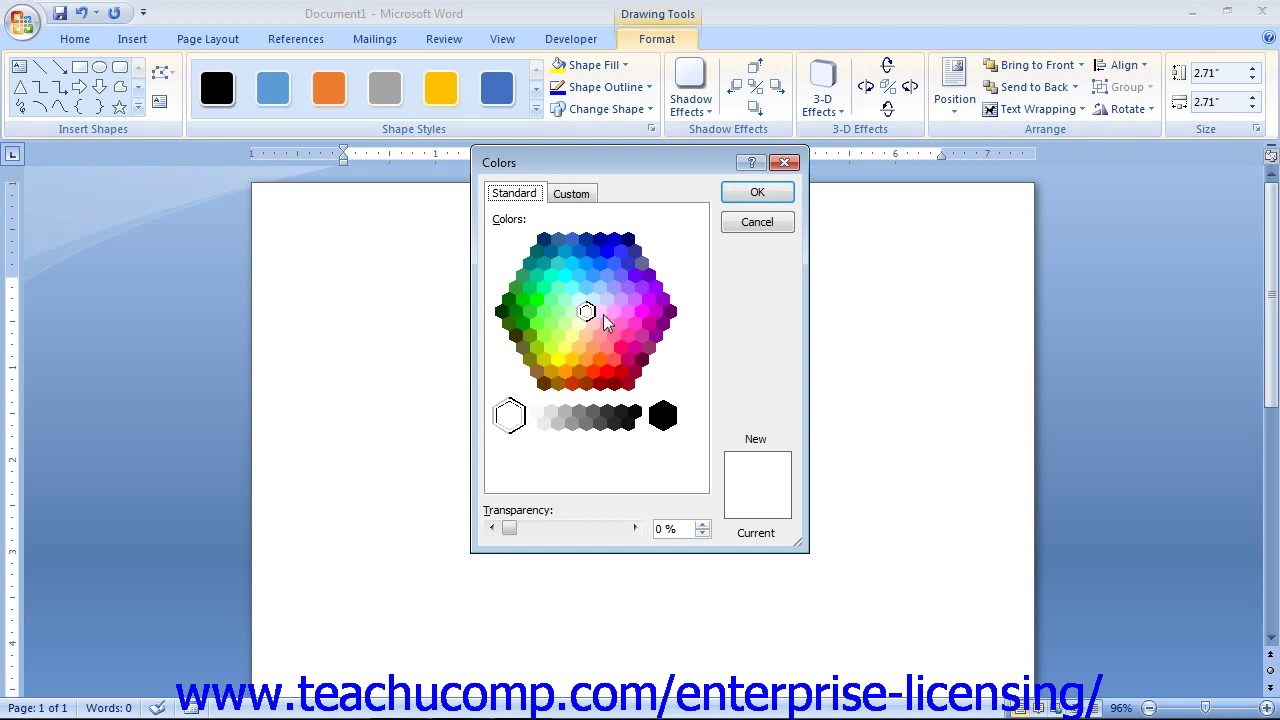
Step: Browse the Custom and Standard colour tabs, then cancel without changing the fill
{"action": "left_click", "coordinate": [573, 195]}
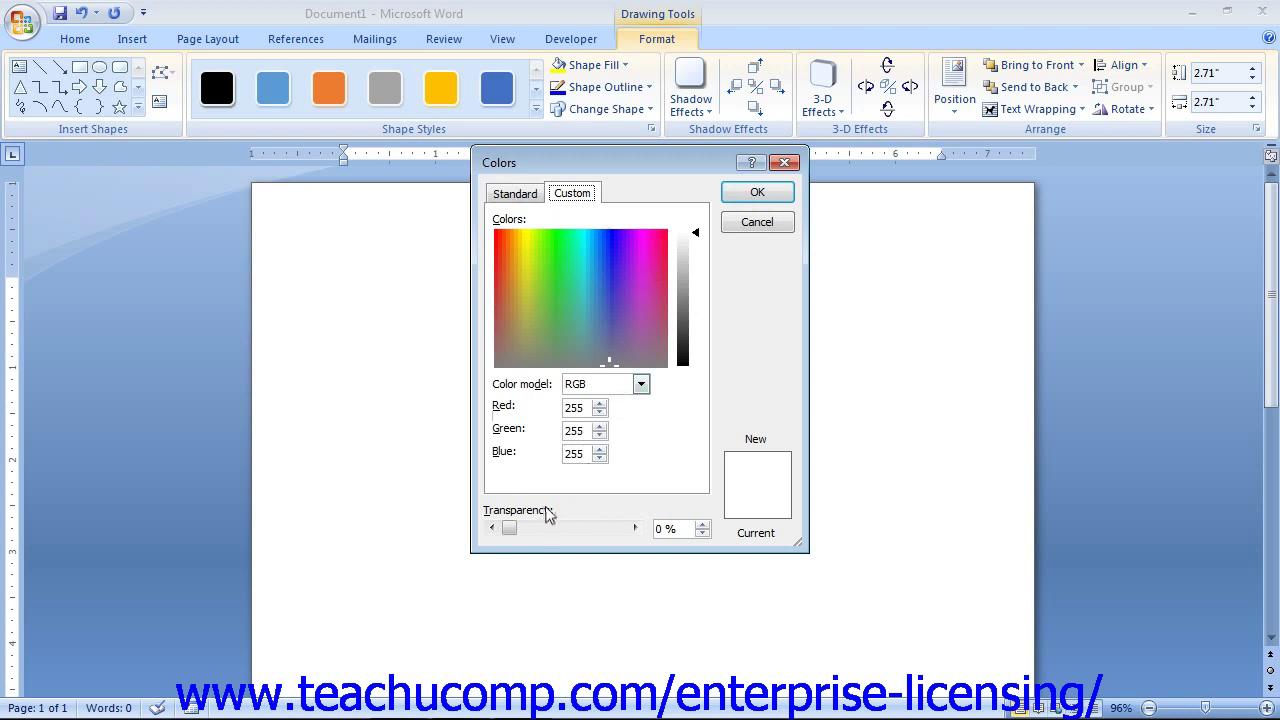
{"action": "left_click", "coordinate": [516, 194]}
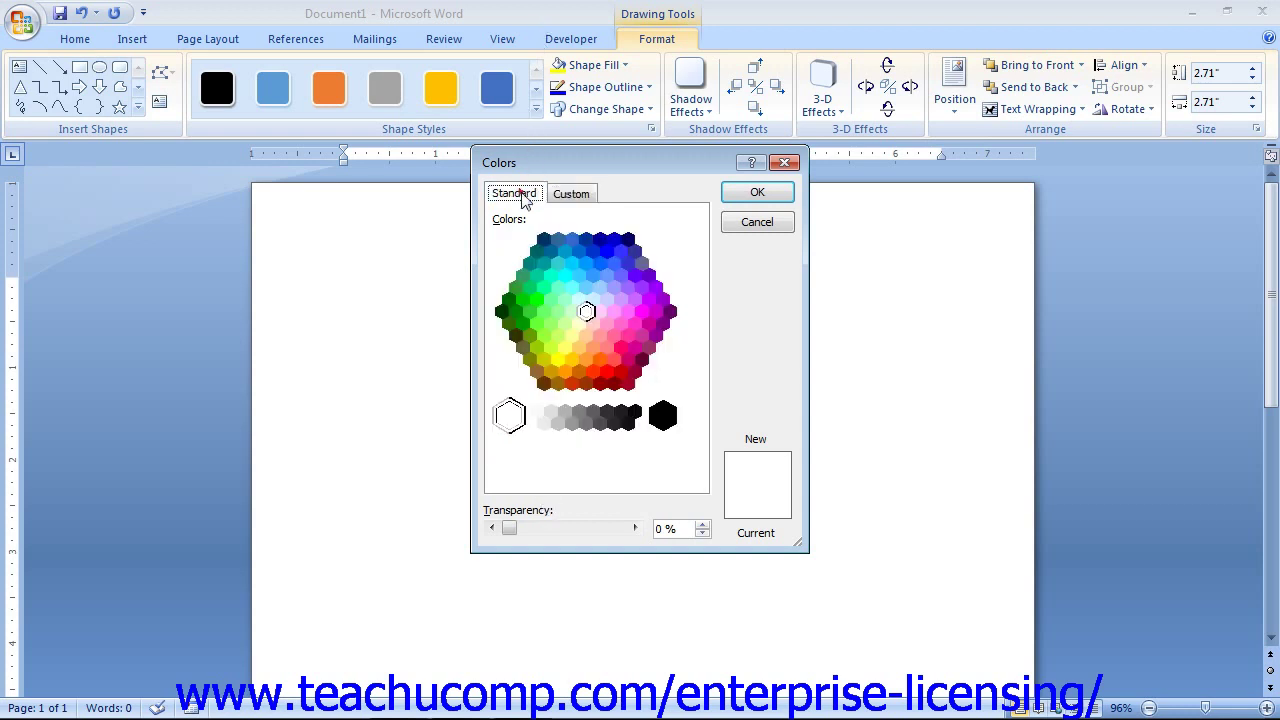
{"action": "left_click", "coordinate": [536, 514]}
{"action": "left_click", "coordinate": [784, 163]}
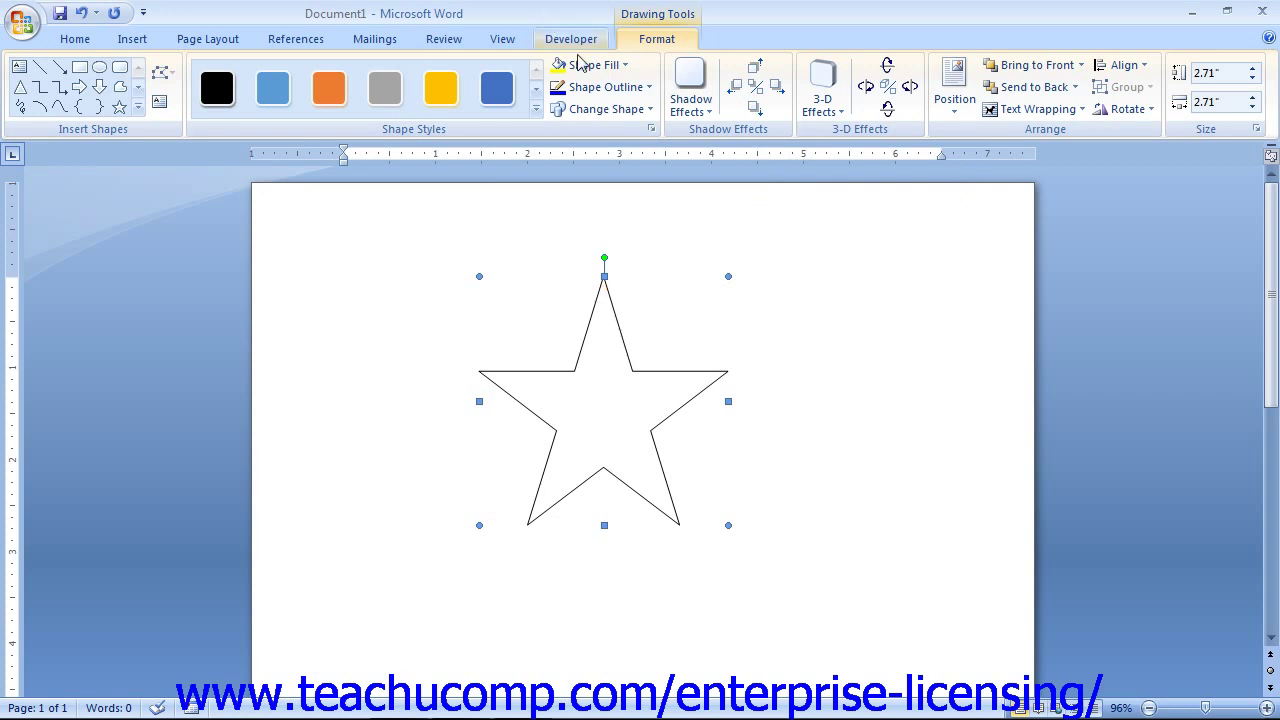
Step: Start a Picture fill for the star, then cancel the Select Picture dialog
{"action": "left_click", "coordinate": [624, 65]}
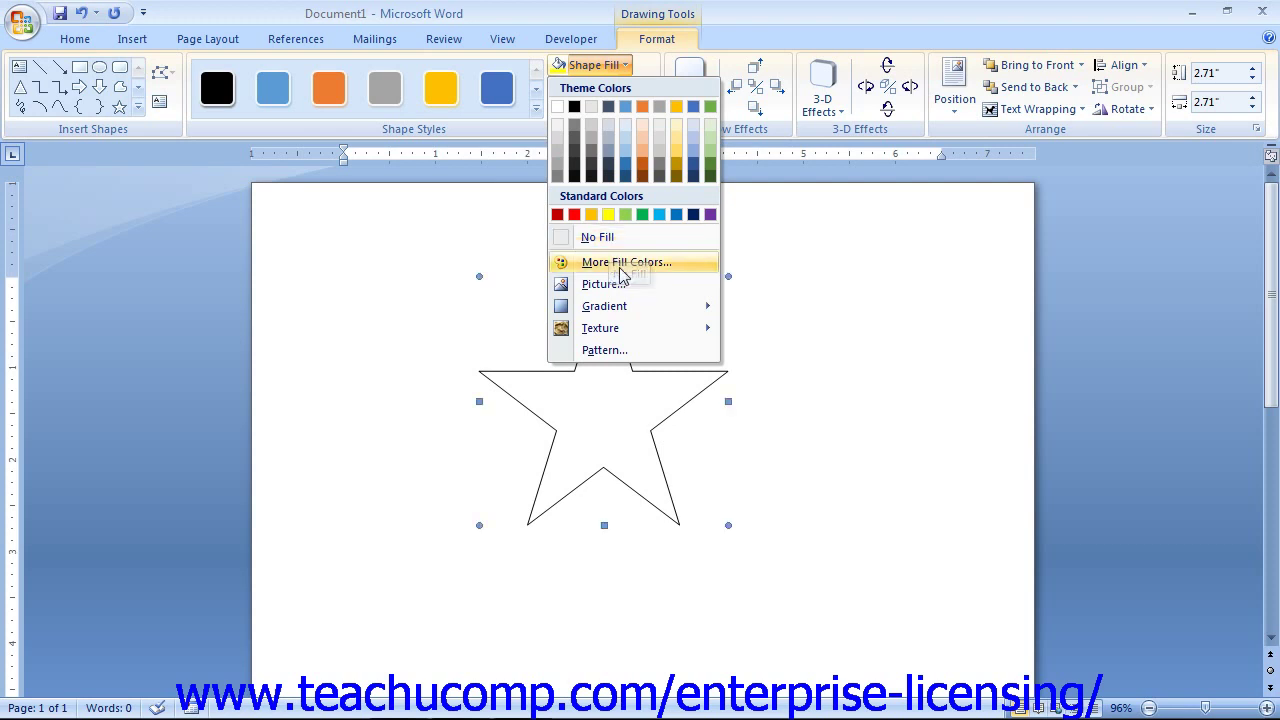
{"action": "left_click", "coordinate": [583, 280]}
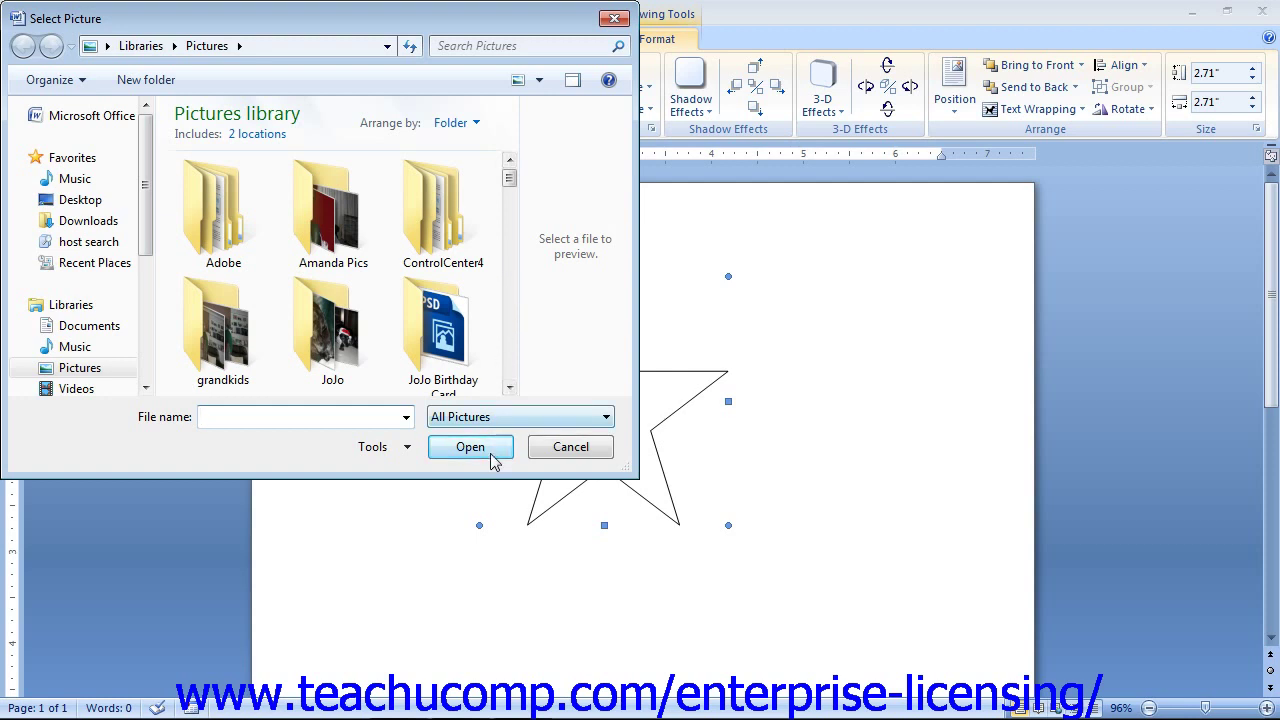
{"action": "left_click", "coordinate": [566, 455]}
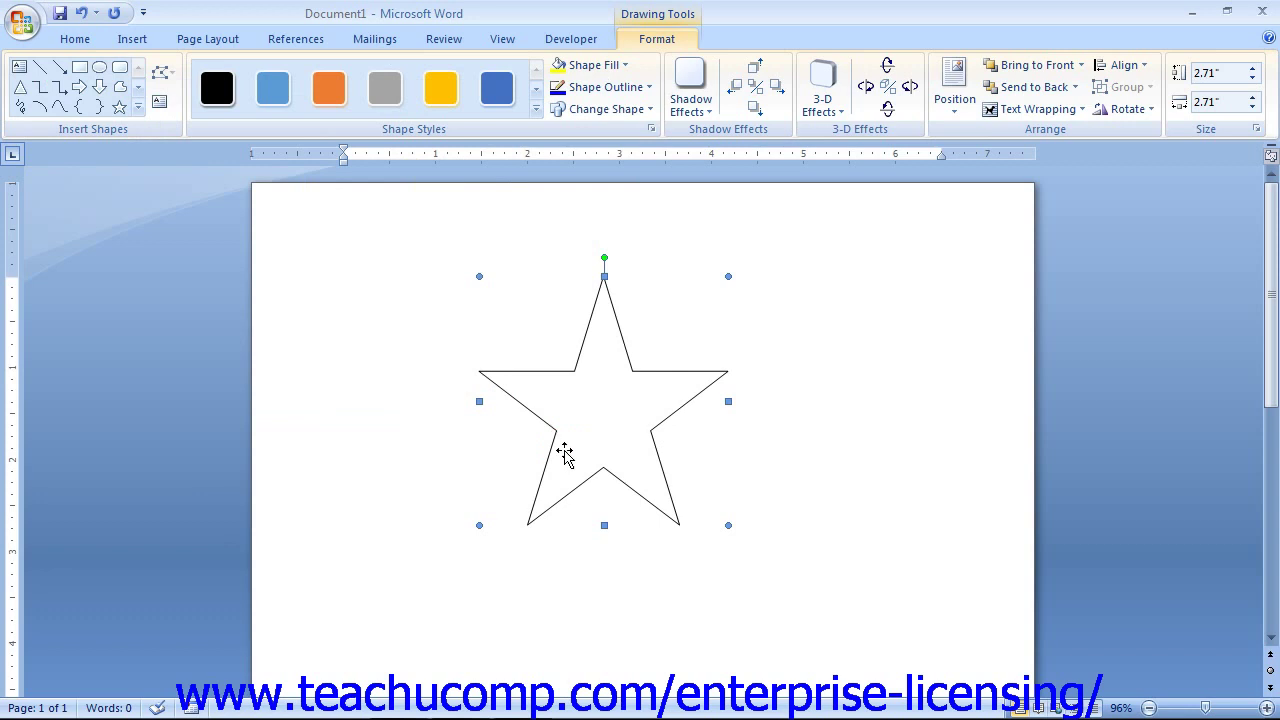
Step: Preview Gradient and Texture fills, then open the Pattern fill settings
{"action": "left_click", "coordinate": [621, 65]}
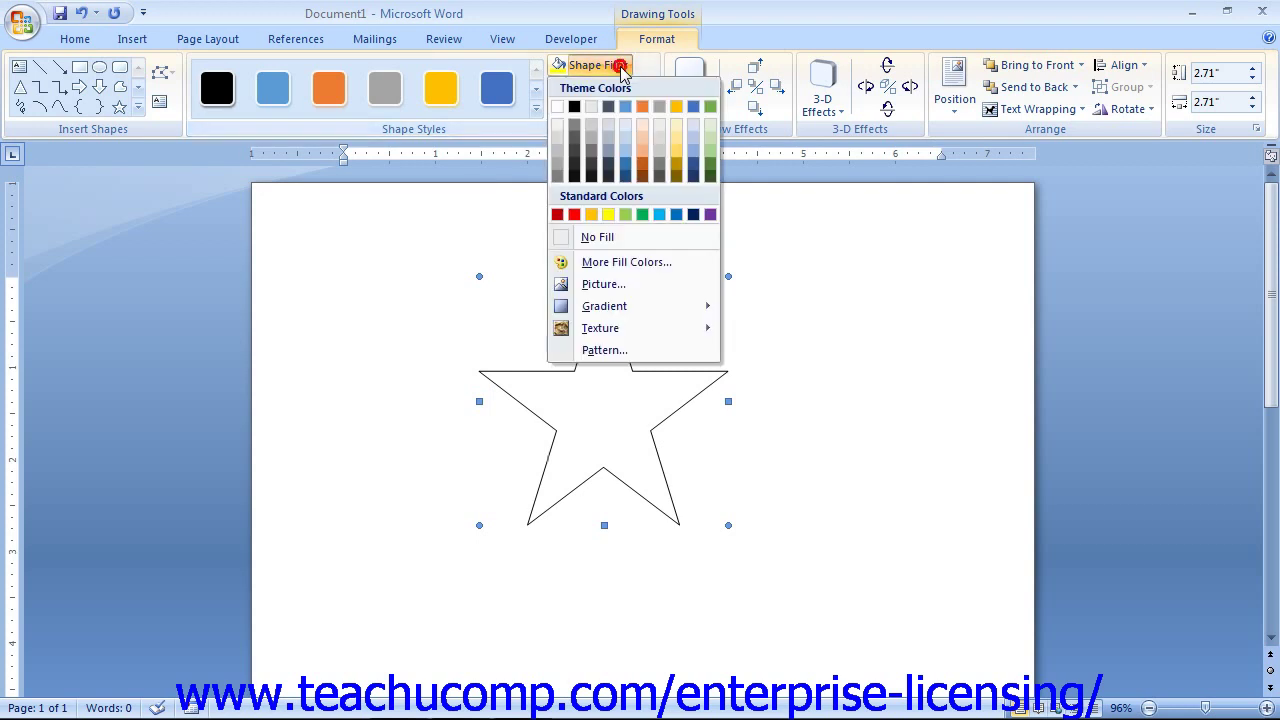
{"action": "mouse_move", "coordinate": [672, 316]}
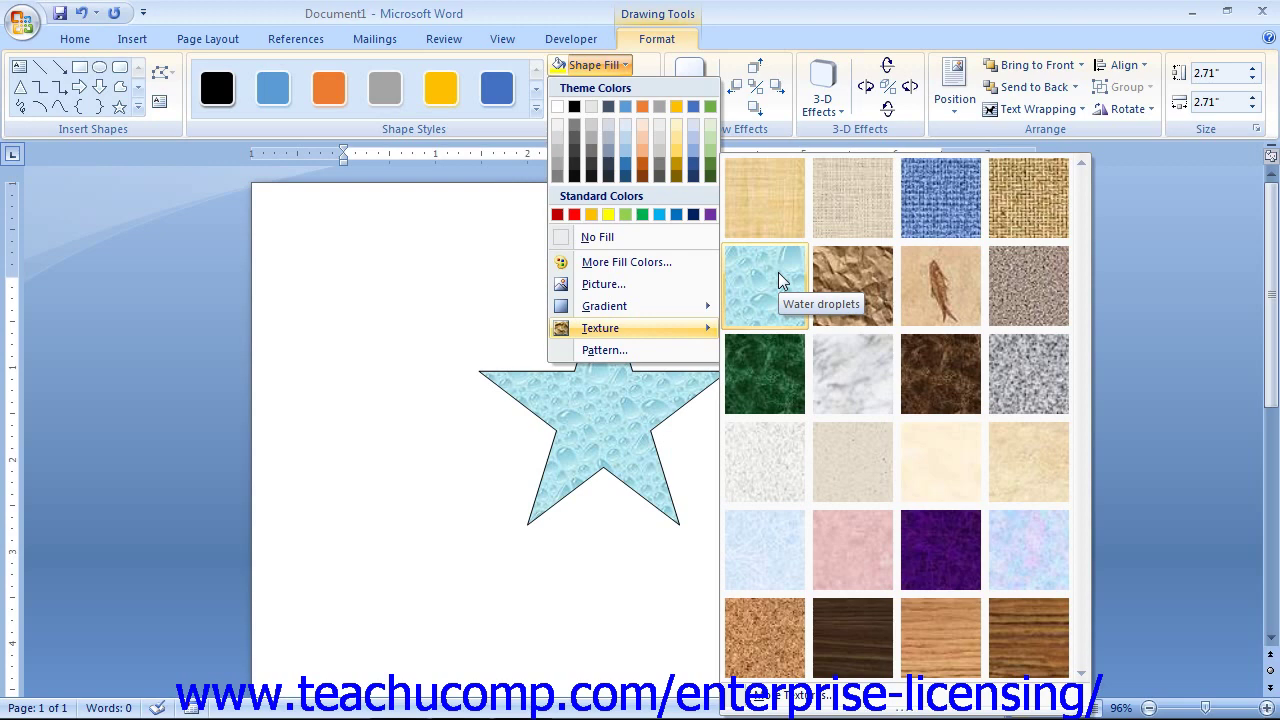
{"action": "left_click", "coordinate": [684, 349]}
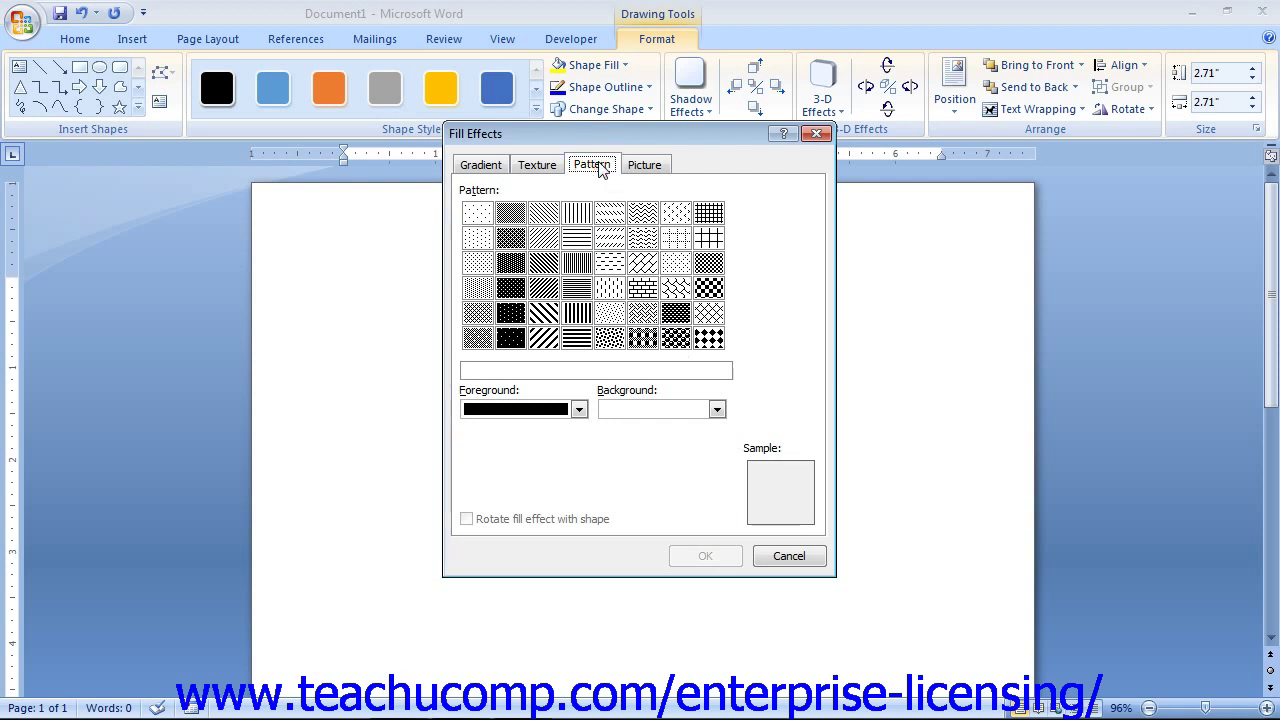
Step: Try an orange background with Horizontal brick and Dotted grid patterns, then cancel
{"action": "left_click", "coordinate": [522, 386]}
{"action": "left_click", "coordinate": [578, 409]}
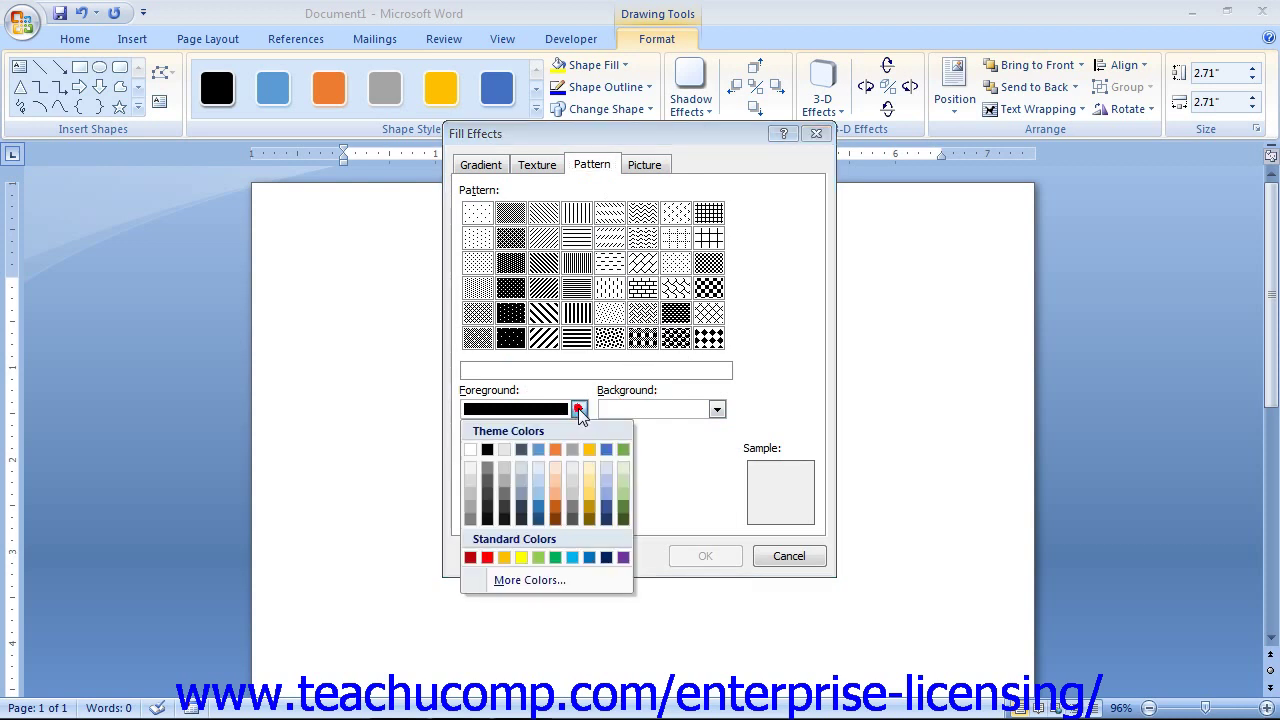
{"action": "left_click", "coordinate": [578, 409]}
{"action": "left_click", "coordinate": [718, 410]}
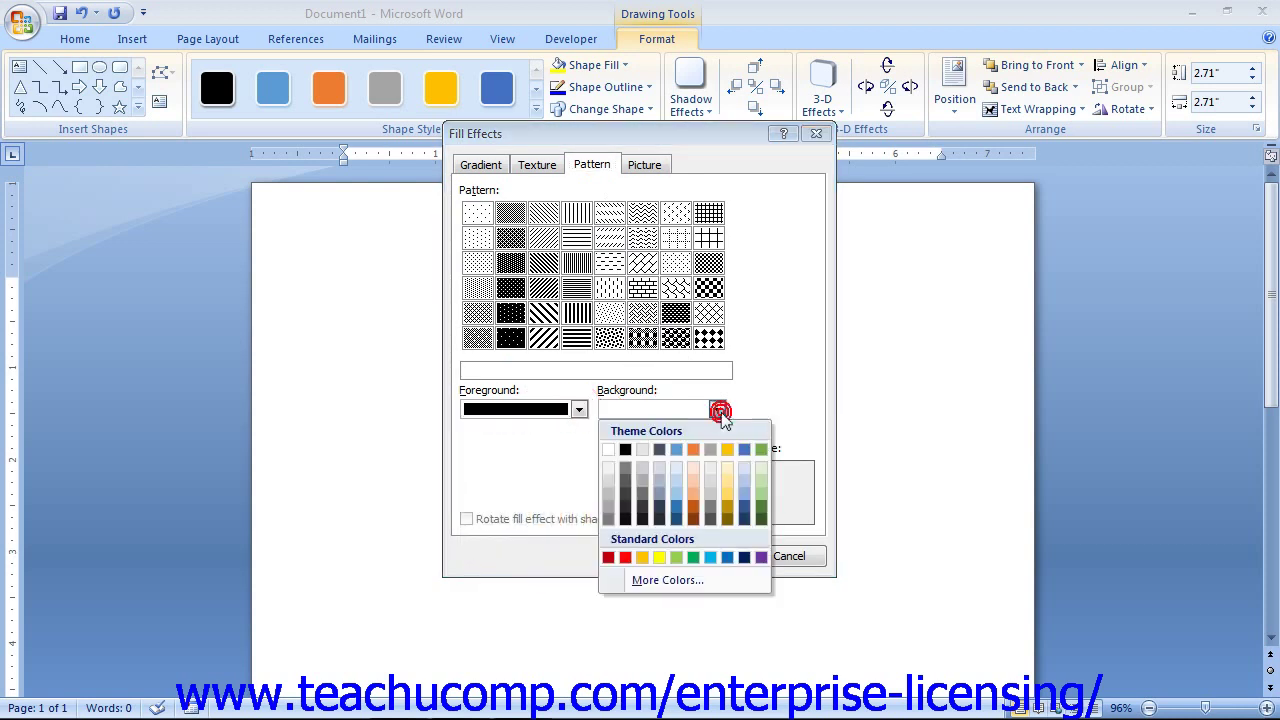
{"action": "left_click", "coordinate": [693, 450]}
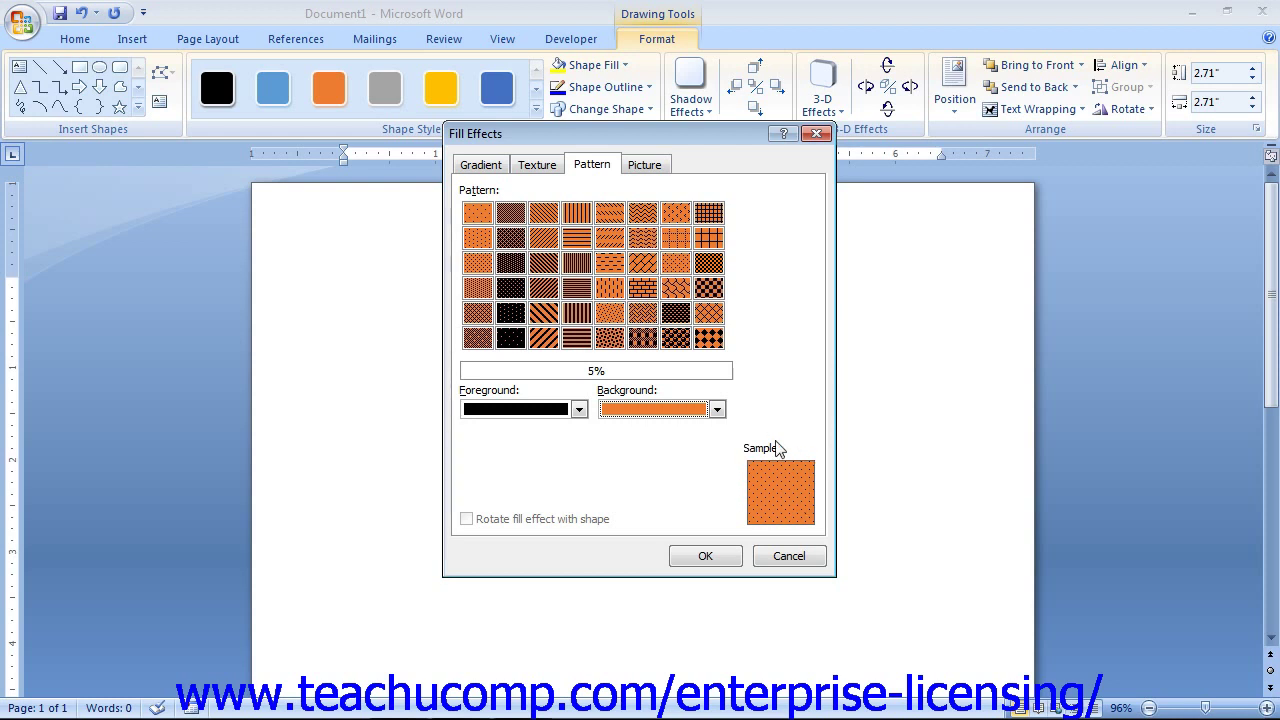
{"action": "left_click", "coordinate": [645, 287]}
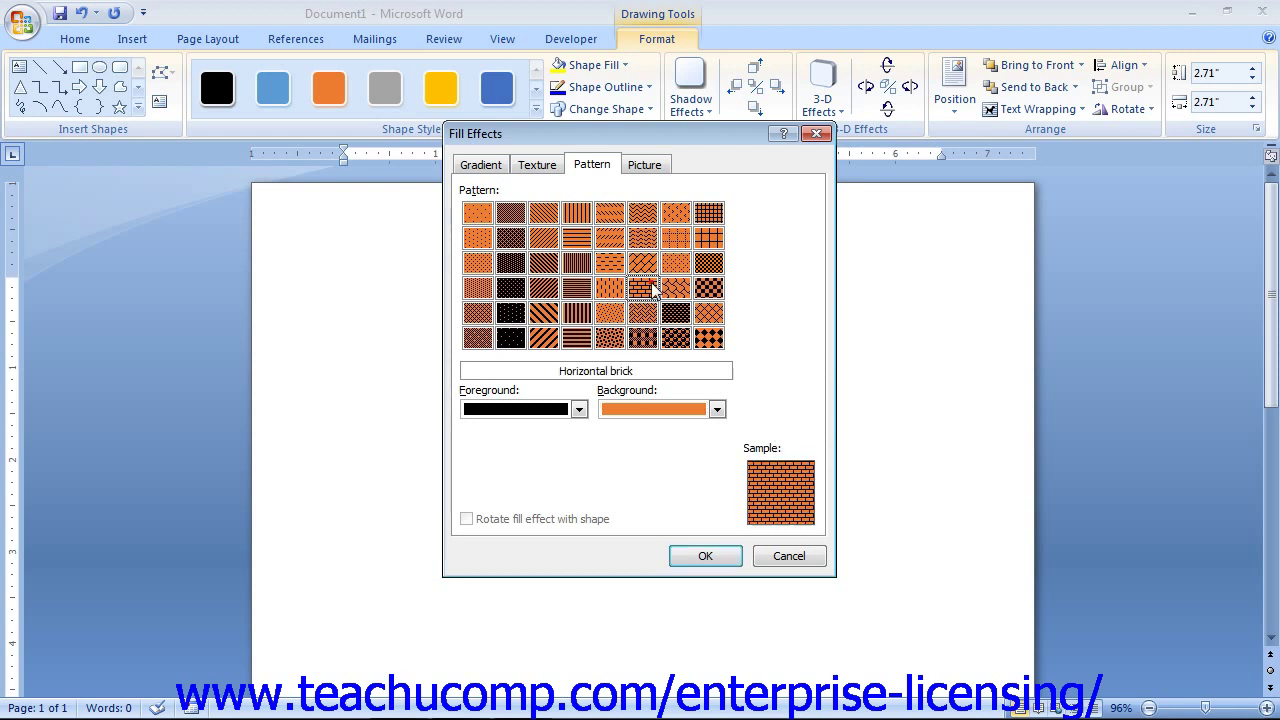
{"action": "left_click", "coordinate": [677, 238]}
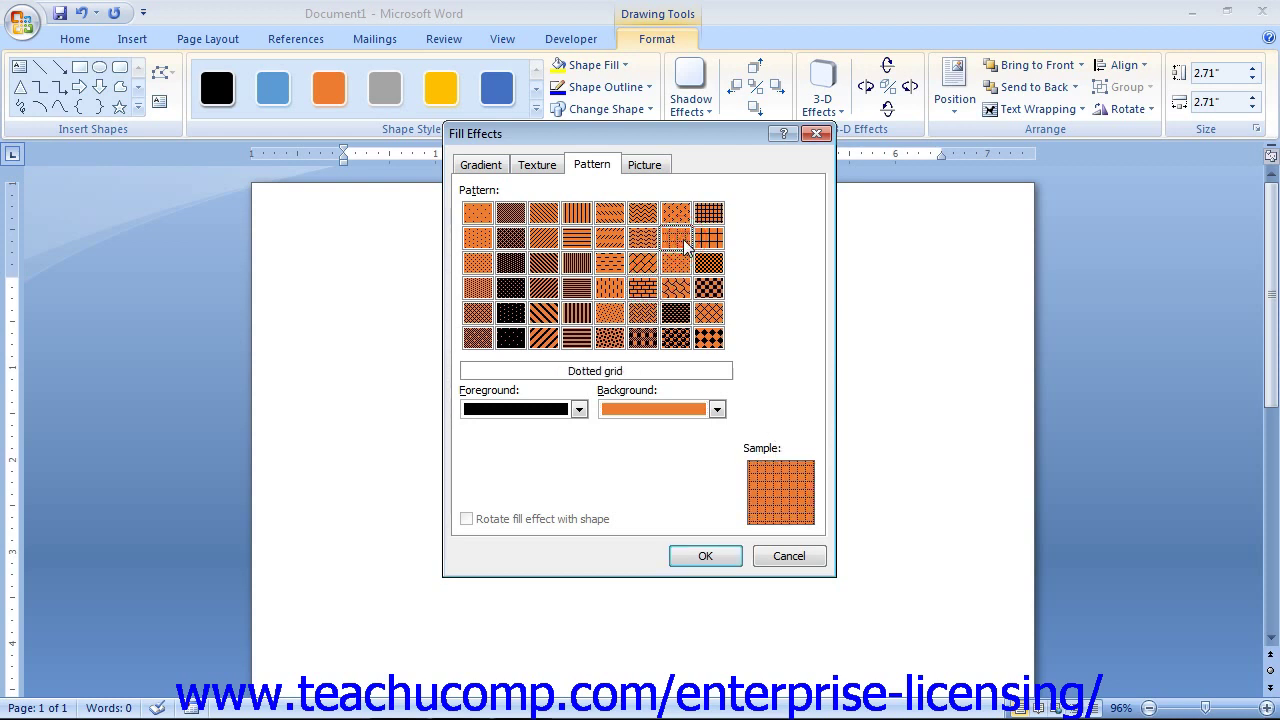
{"action": "left_click", "coordinate": [793, 558]}
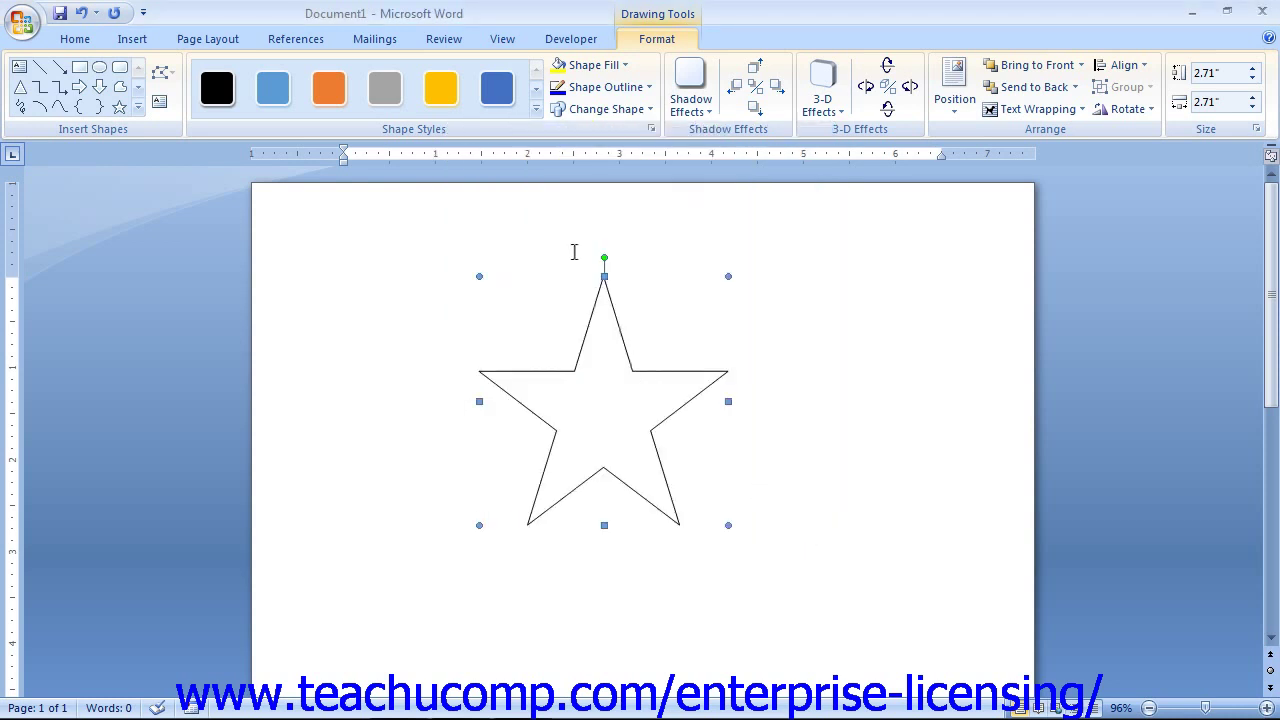
Step: Preview outline Weight and Dashes, then open the Patterned Lines dialog
{"action": "left_click", "coordinate": [642, 96]}
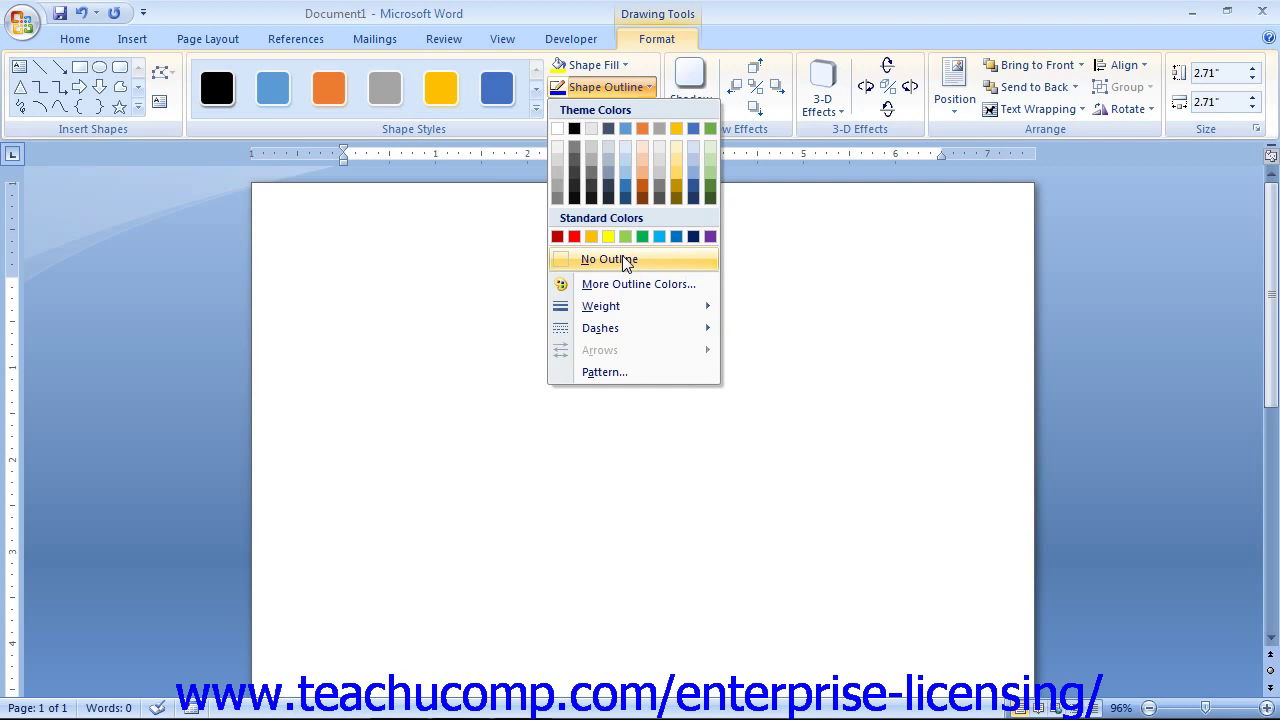
{"action": "mouse_move", "coordinate": [638, 305]}
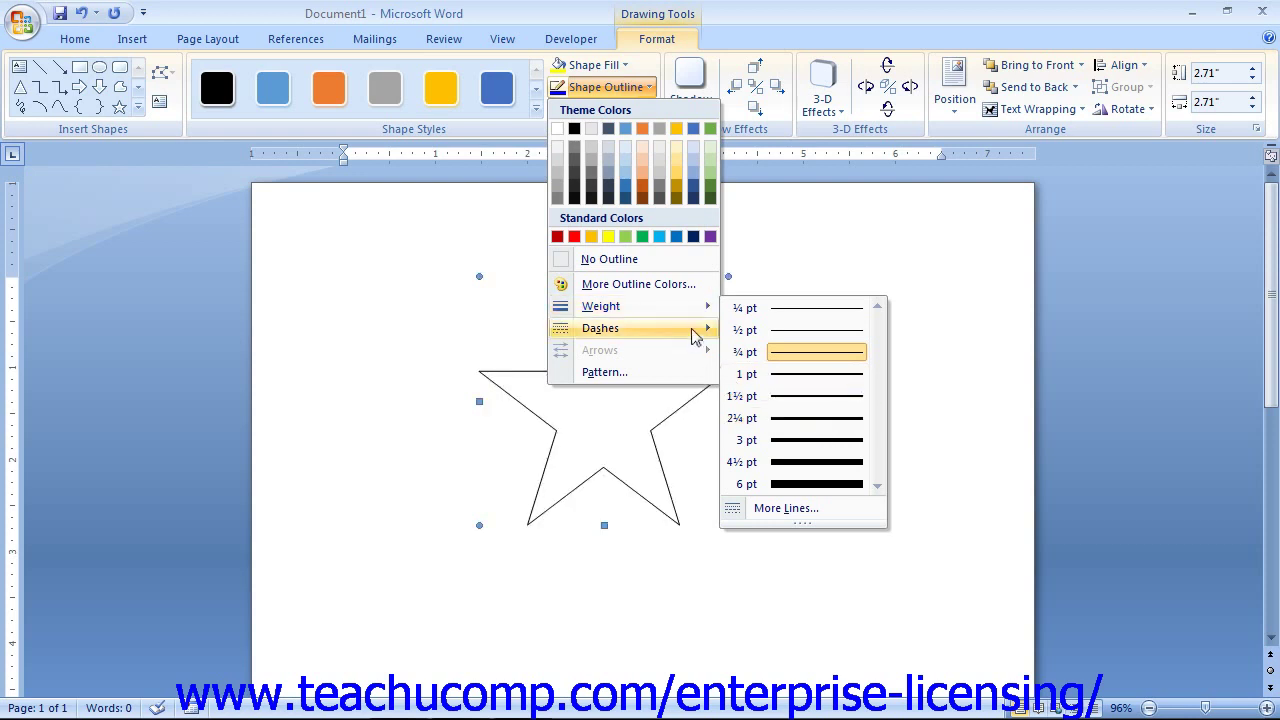
{"action": "mouse_move", "coordinate": [692, 329]}
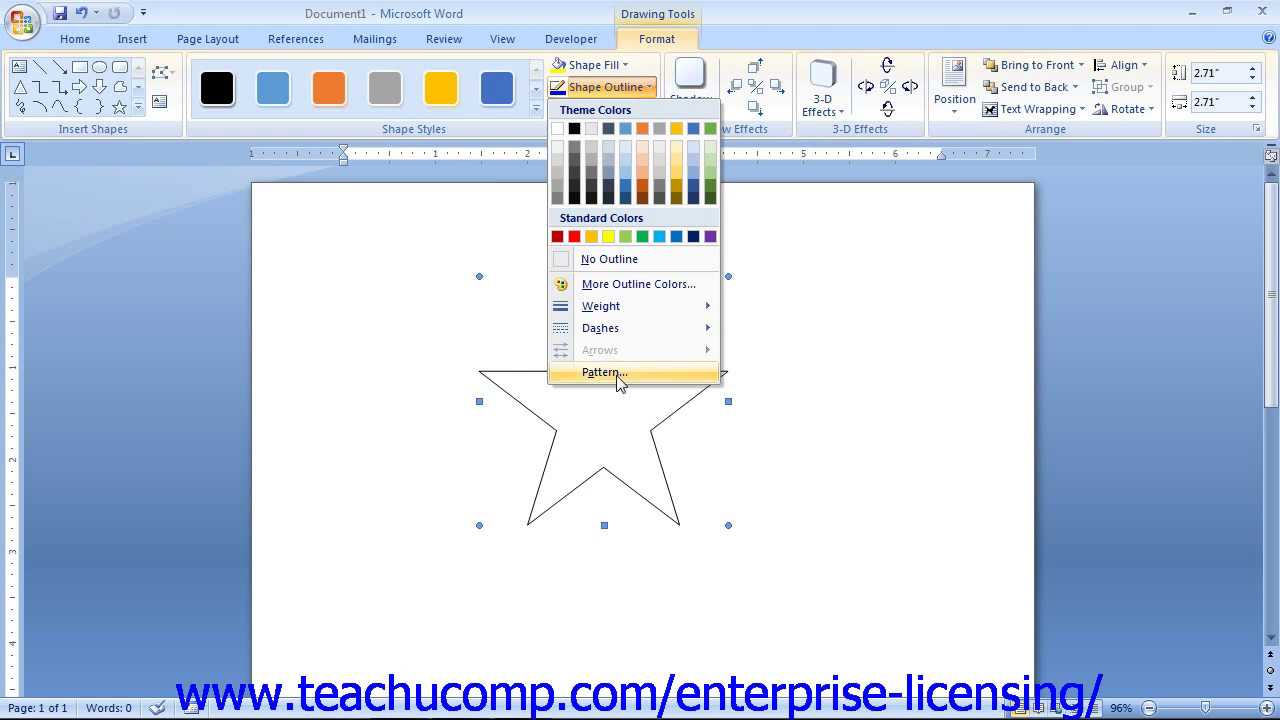
{"action": "left_click", "coordinate": [618, 378]}
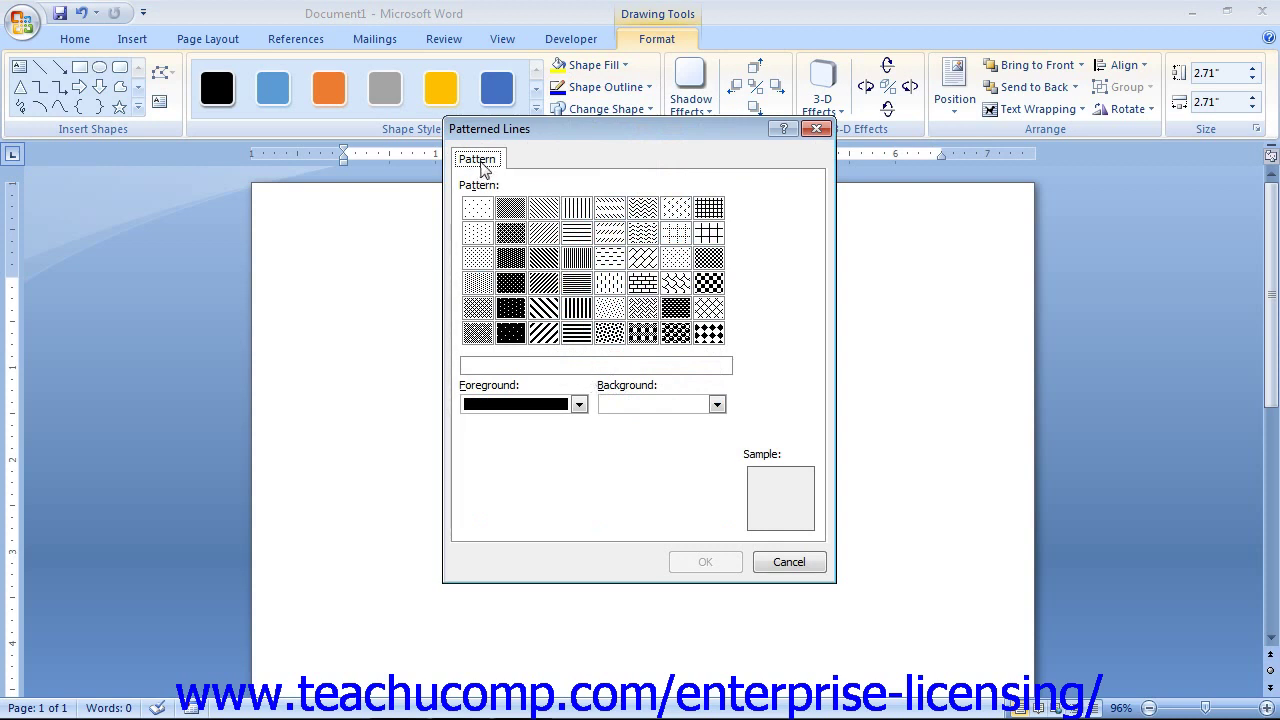
Step: Cancel the Patterned Lines dialog, keeping the star's plain thin black outline
{"action": "left_click", "coordinate": [500, 385]}
{"action": "left_click", "coordinate": [622, 385]}
{"action": "left_click", "coordinate": [789, 563]}
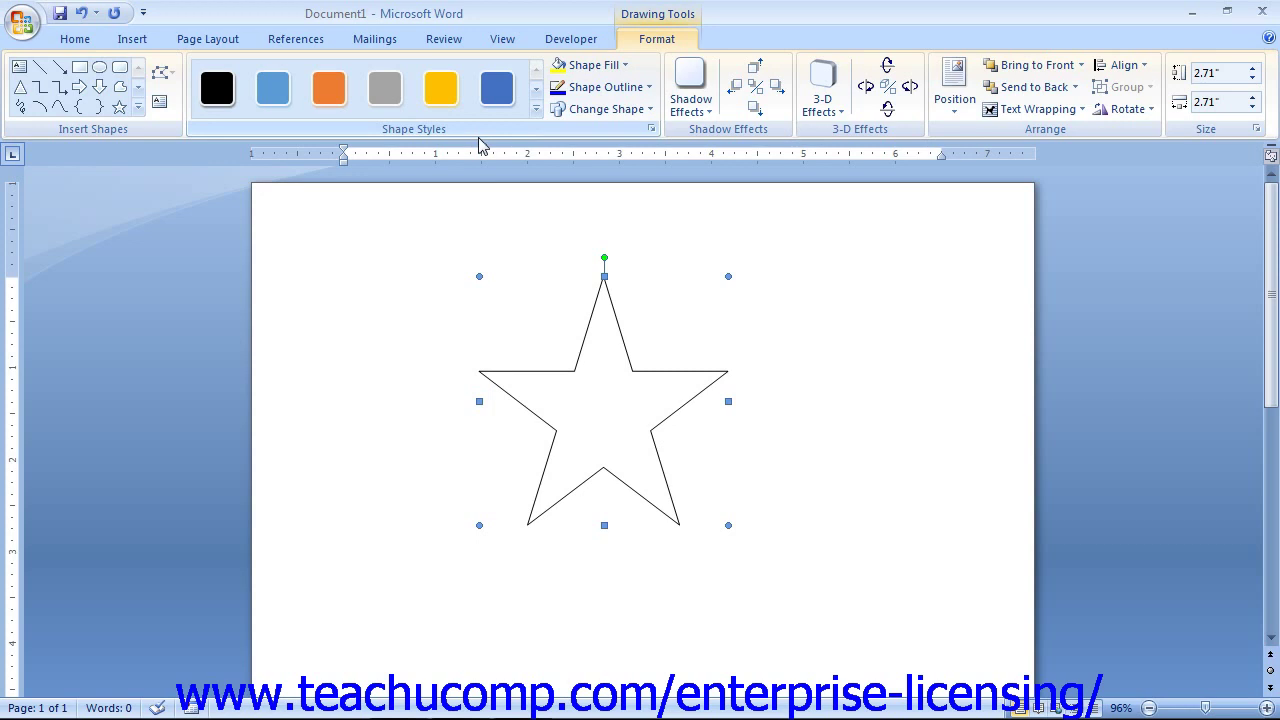
Step: Apply Shadow Style 6, a gray perspective shadow falling toward the star's lower left
{"action": "left_click", "coordinate": [600, 109]}
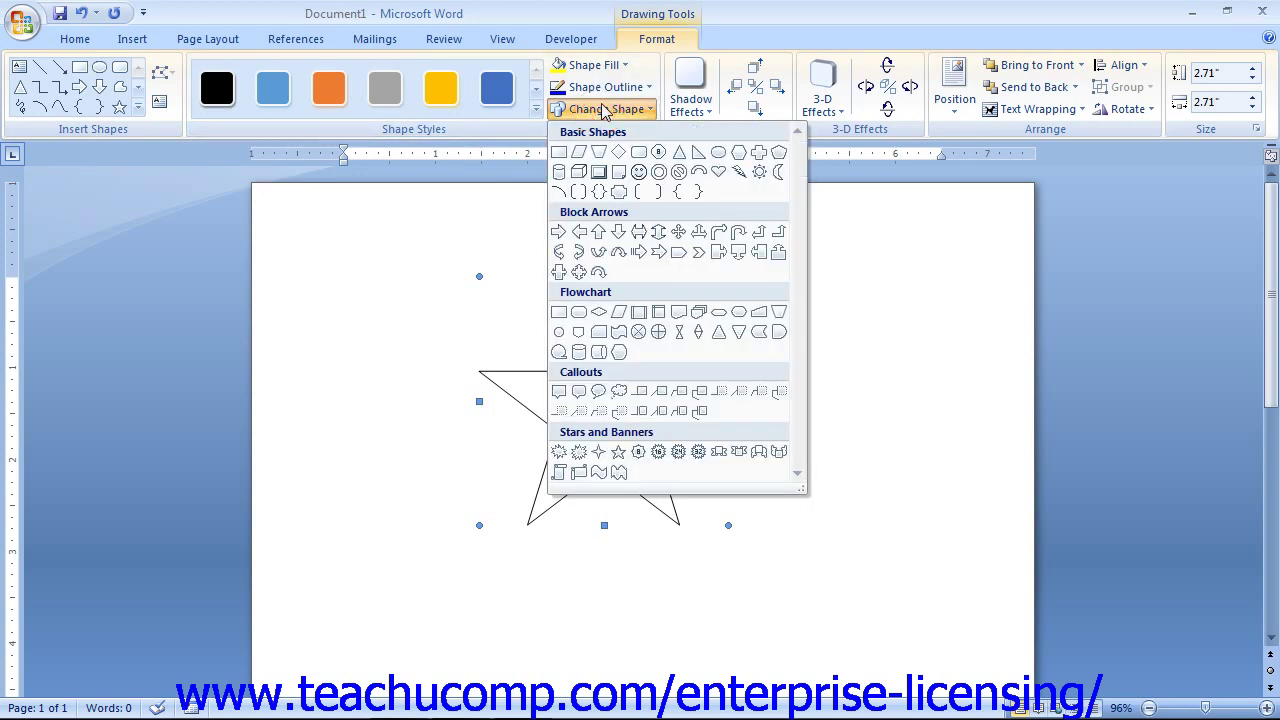
{"action": "left_click", "coordinate": [603, 109]}
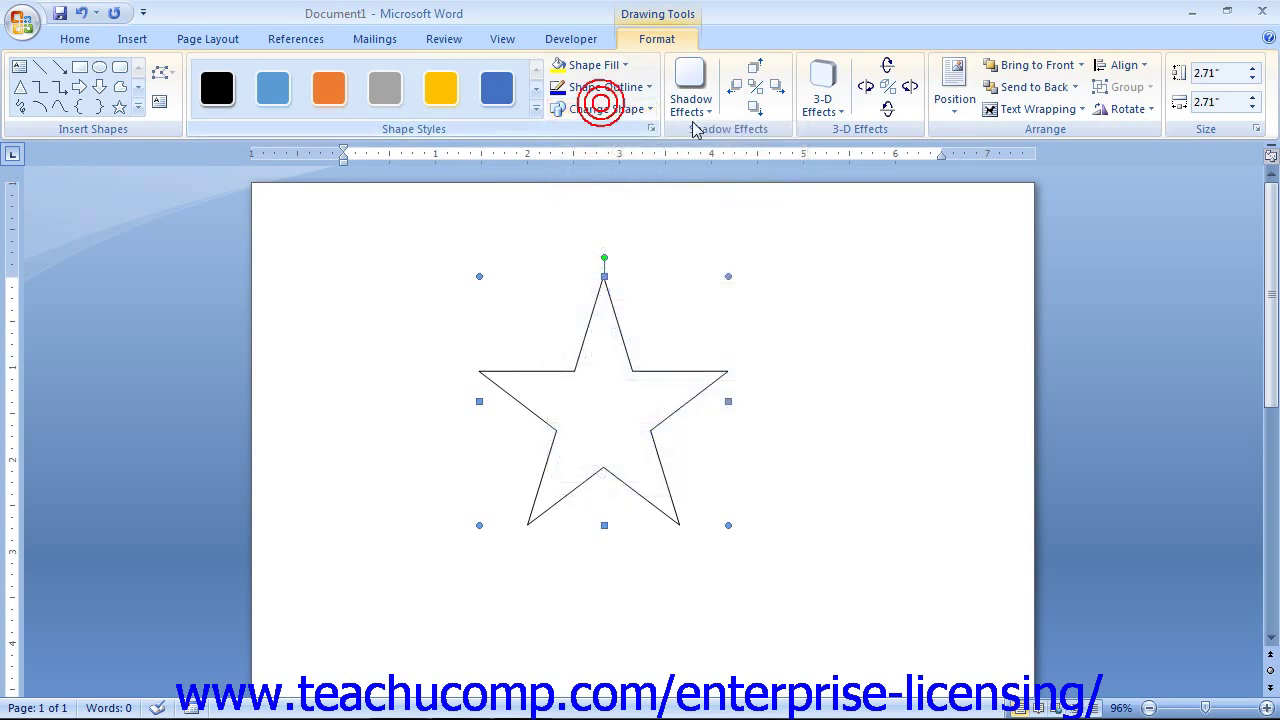
{"action": "left_click", "coordinate": [692, 106]}
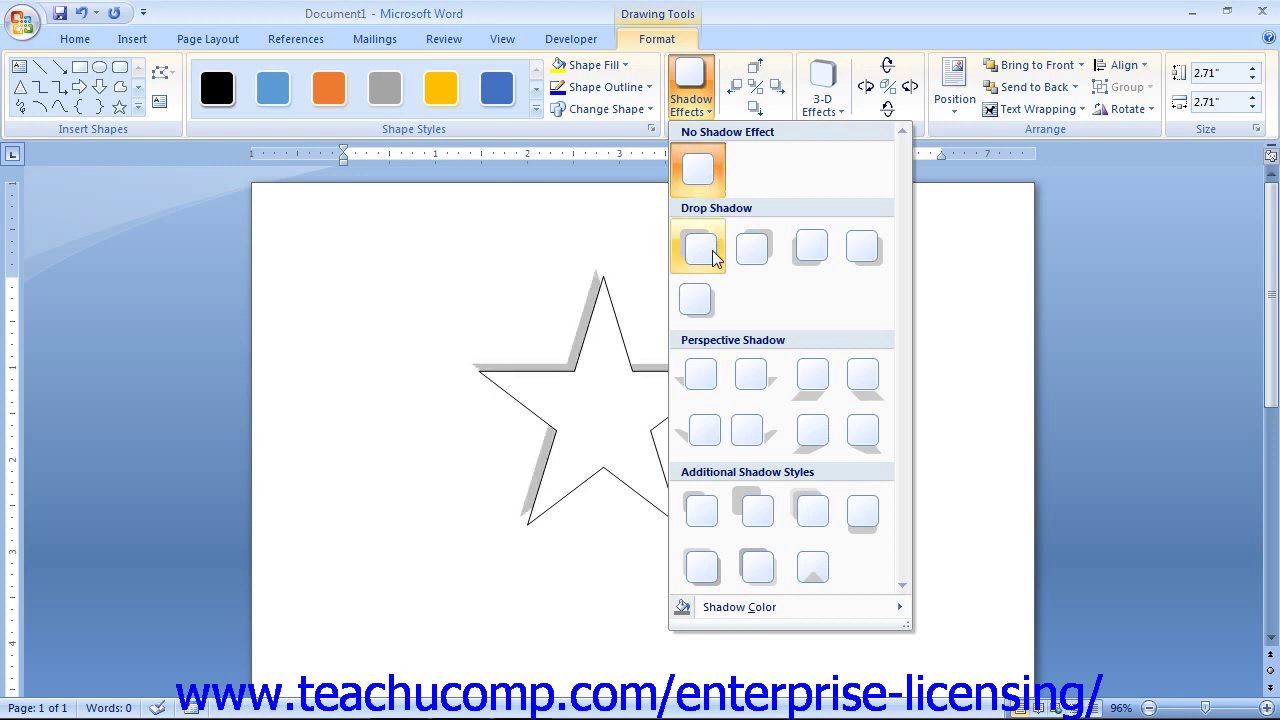
{"action": "left_click", "coordinate": [697, 380]}
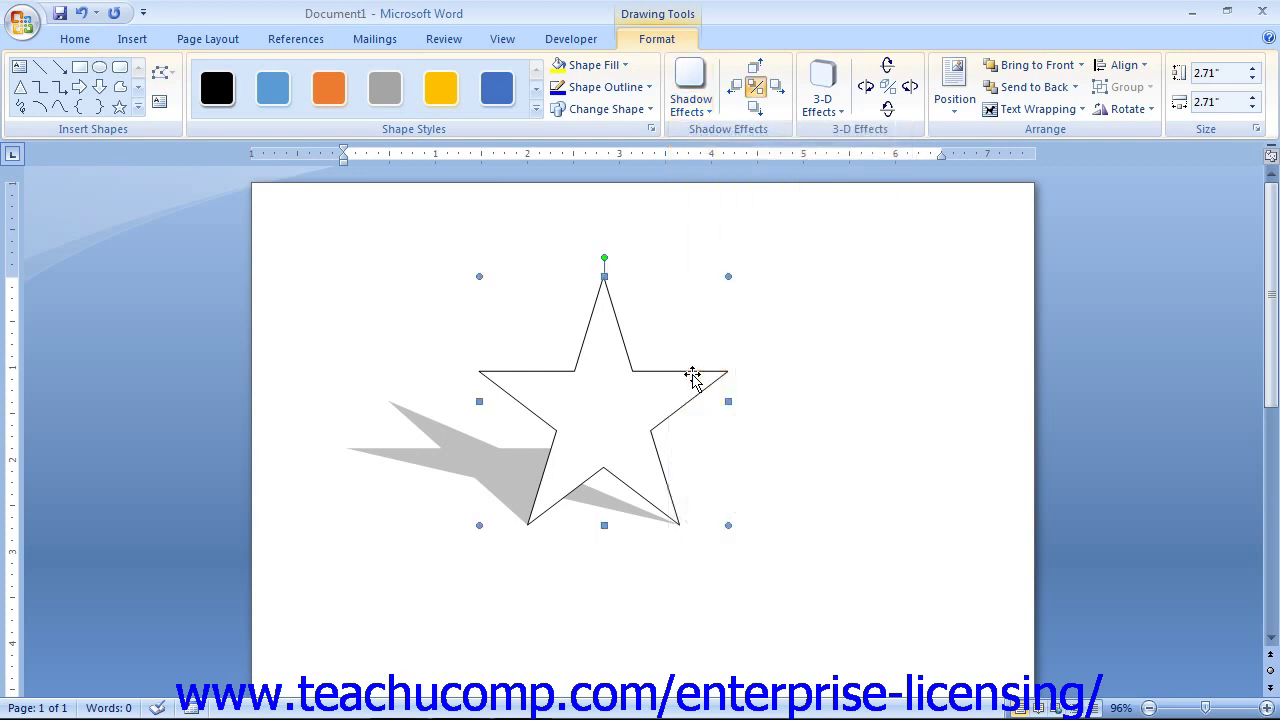
{"action": "left_click", "coordinate": [686, 112]}
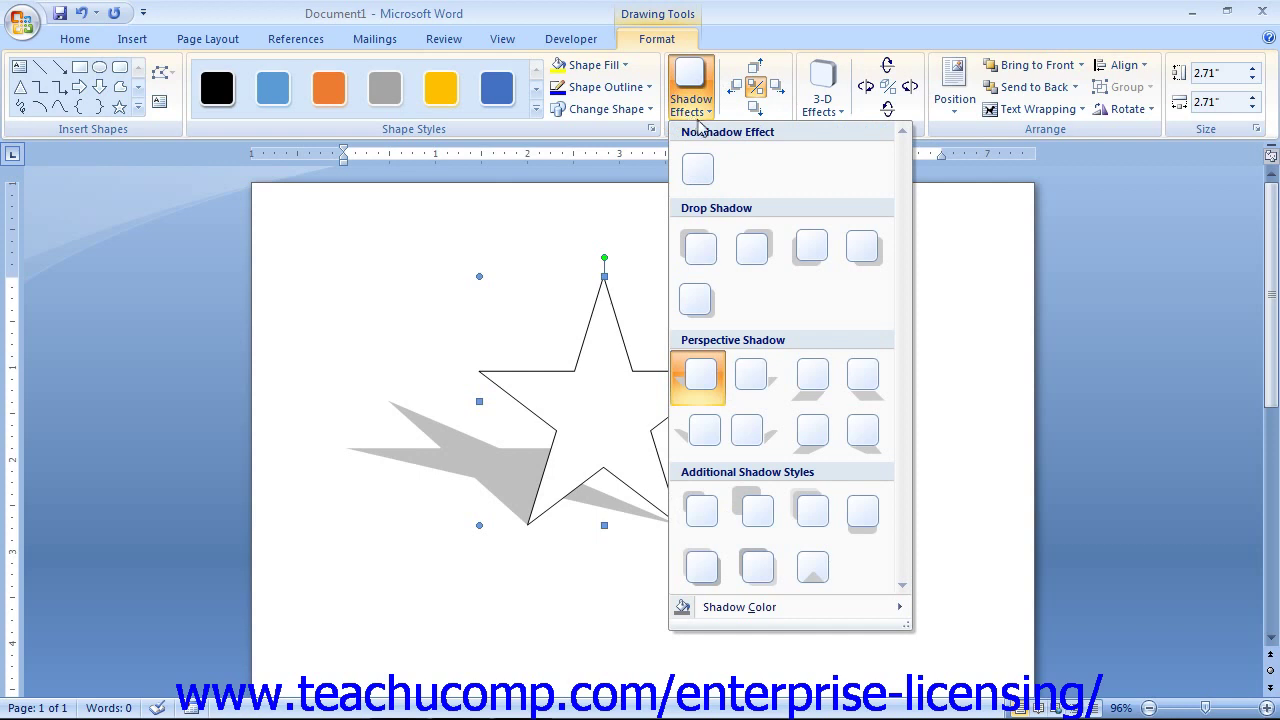
{"action": "mouse_move", "coordinate": [846, 617]}
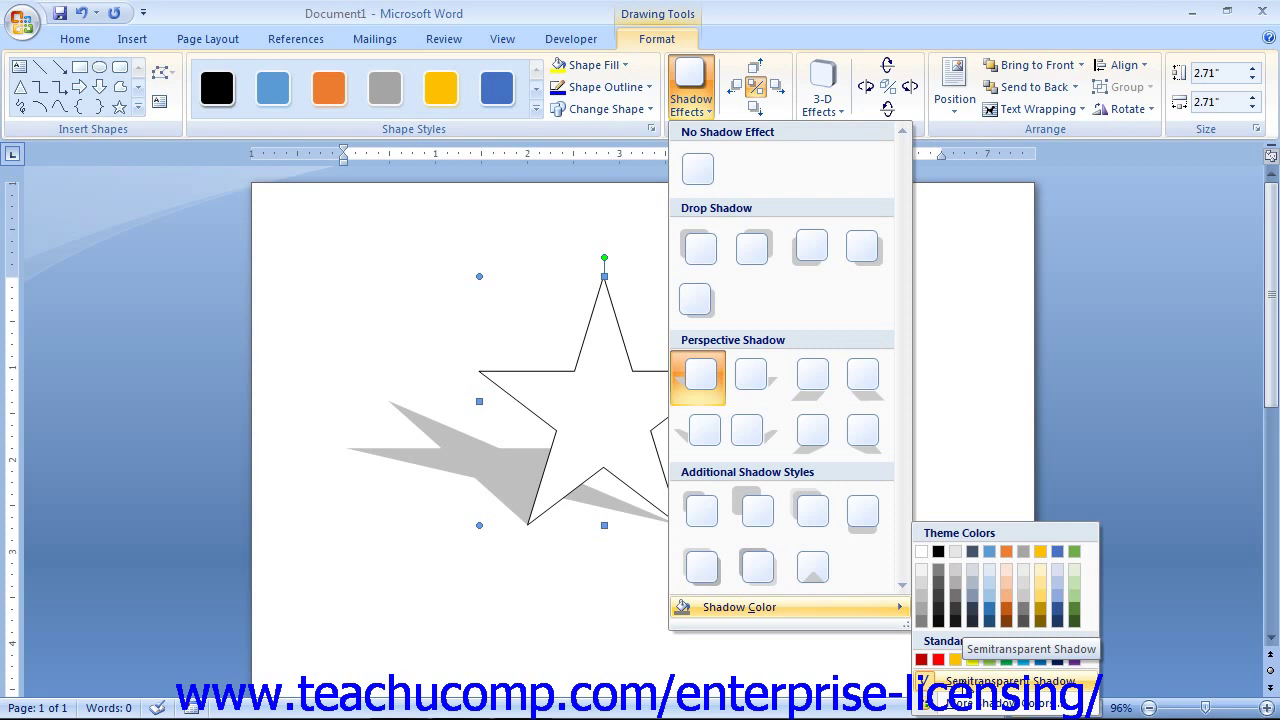
{"action": "key", "text": "Escape"}
{"action": "key", "text": "Escape"}
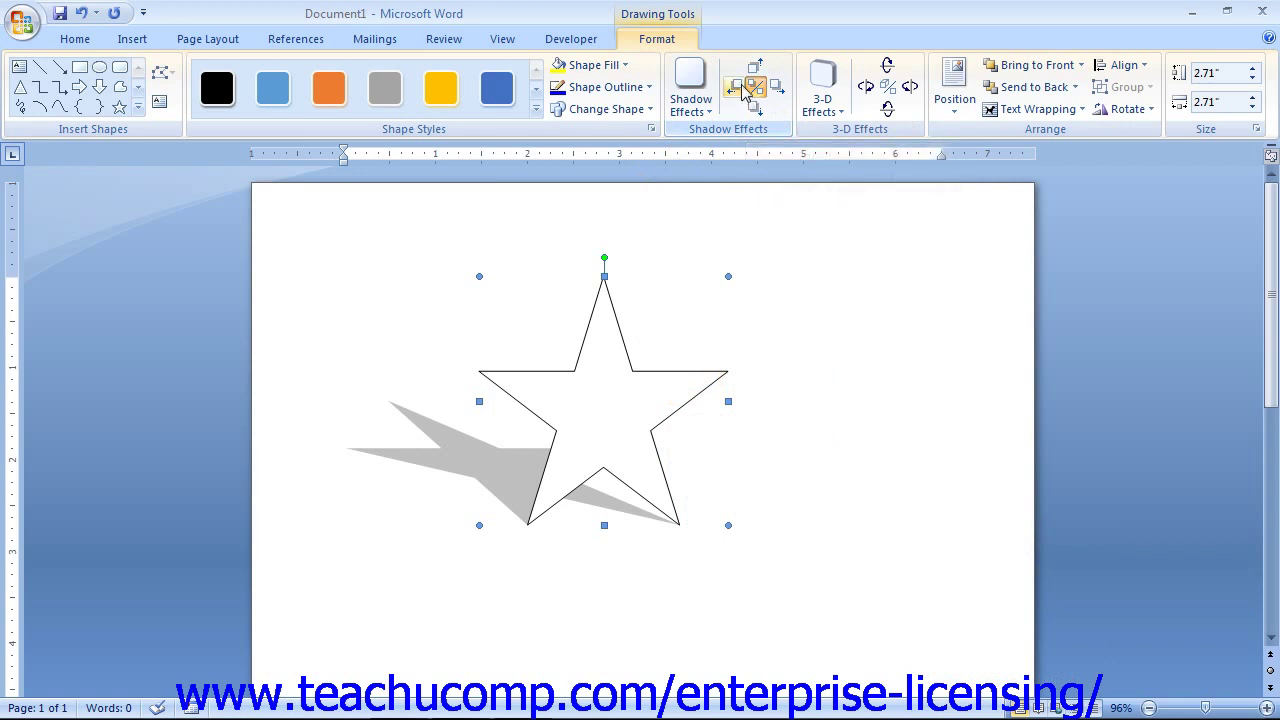
Step: Nudge the star's shadow once to the right and three times to the left
{"action": "left_click", "coordinate": [776, 86]}
{"action": "left_click", "coordinate": [736, 88]}
{"action": "left_click", "coordinate": [736, 88]}
{"action": "left_click", "coordinate": [736, 88]}
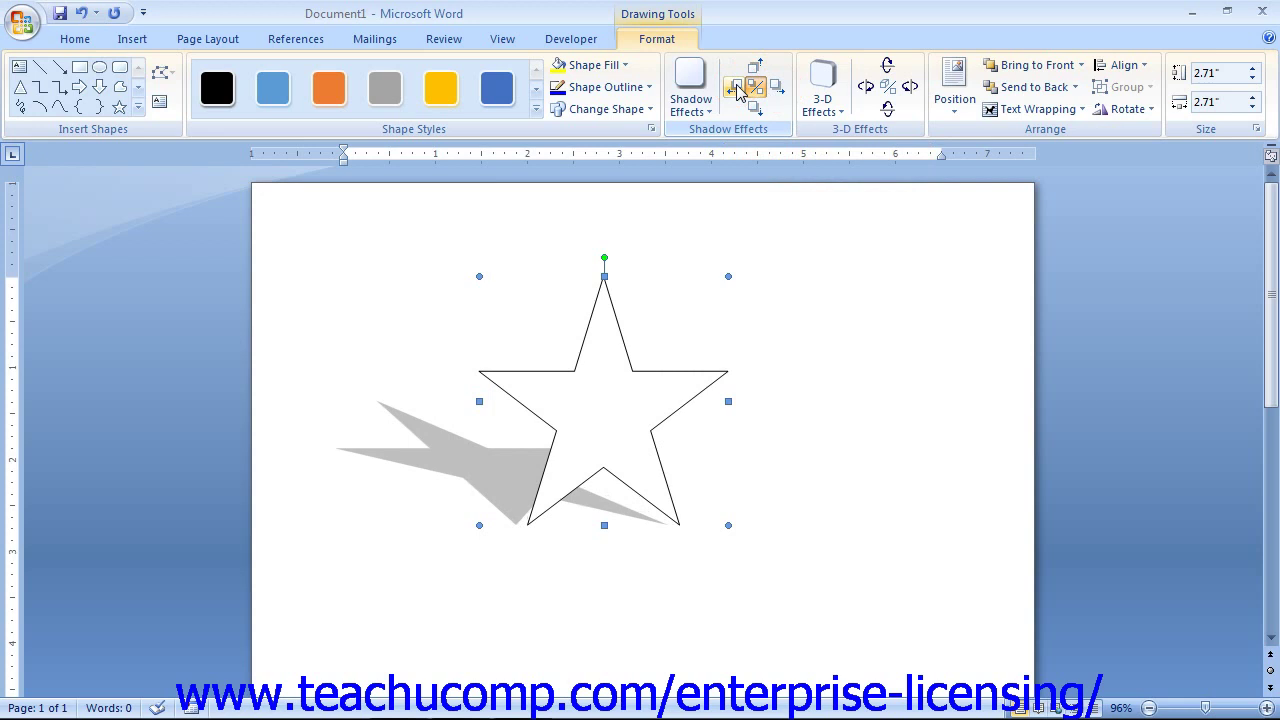
Step: Toggle the star's shadow off, on, and off again, leaving it with no shadow
{"action": "left_click", "coordinate": [755, 89]}
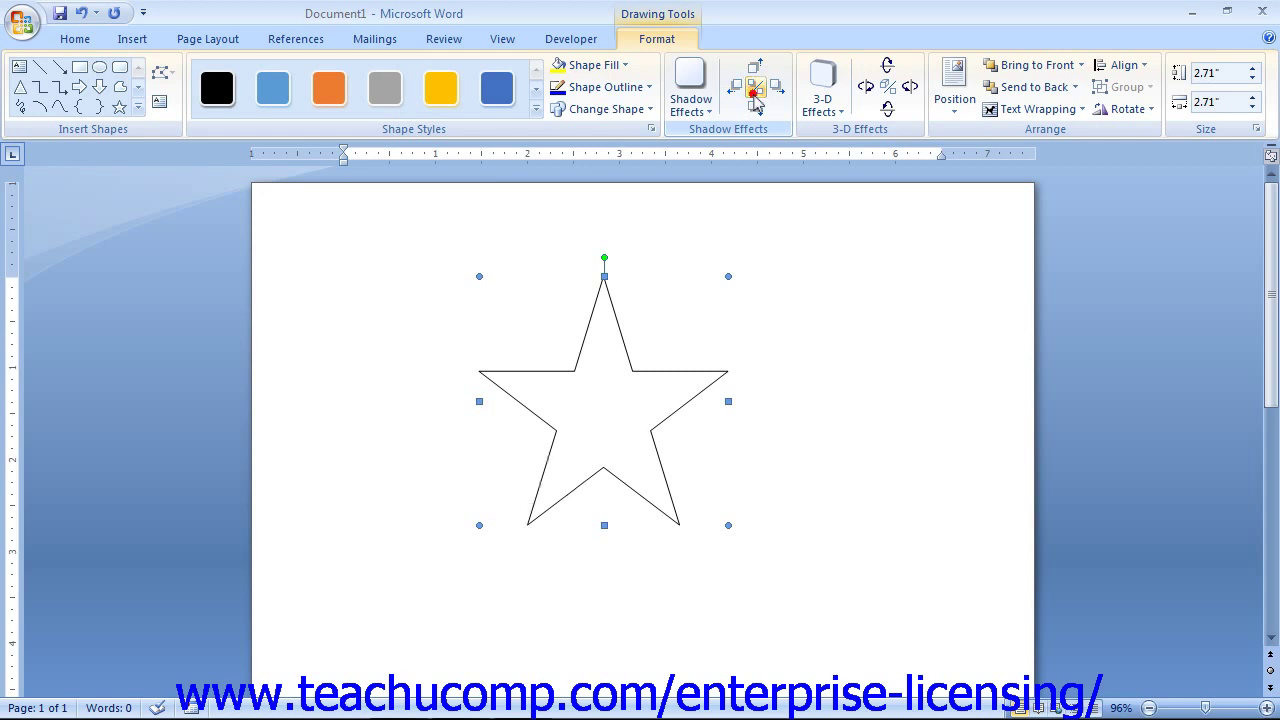
{"action": "left_click", "coordinate": [754, 95]}
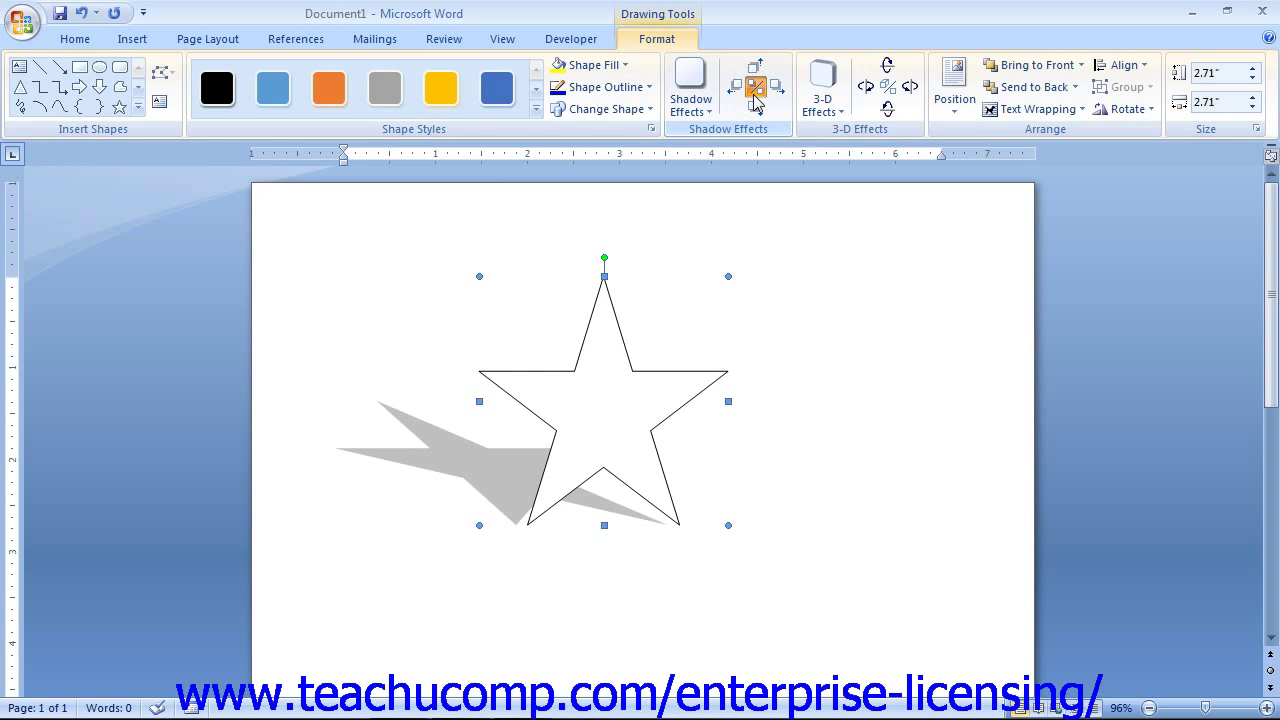
{"action": "left_click", "coordinate": [755, 95]}
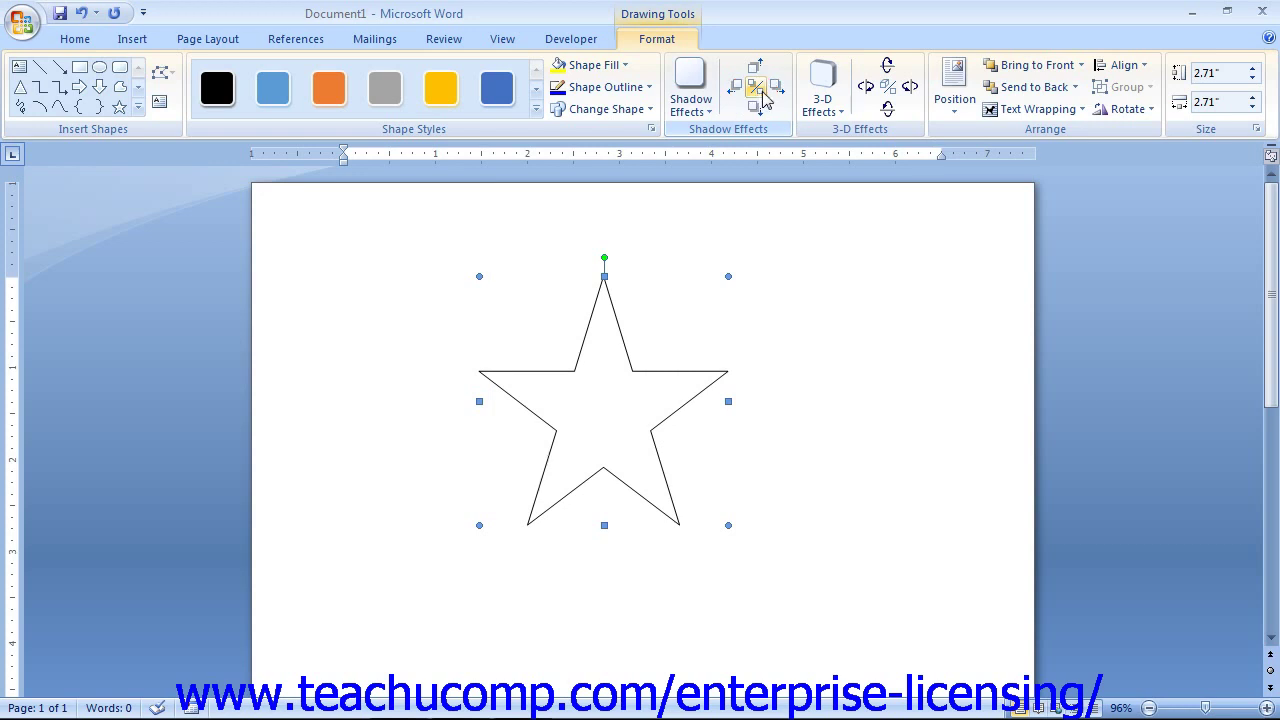
{"action": "left_click", "coordinate": [822, 97]}
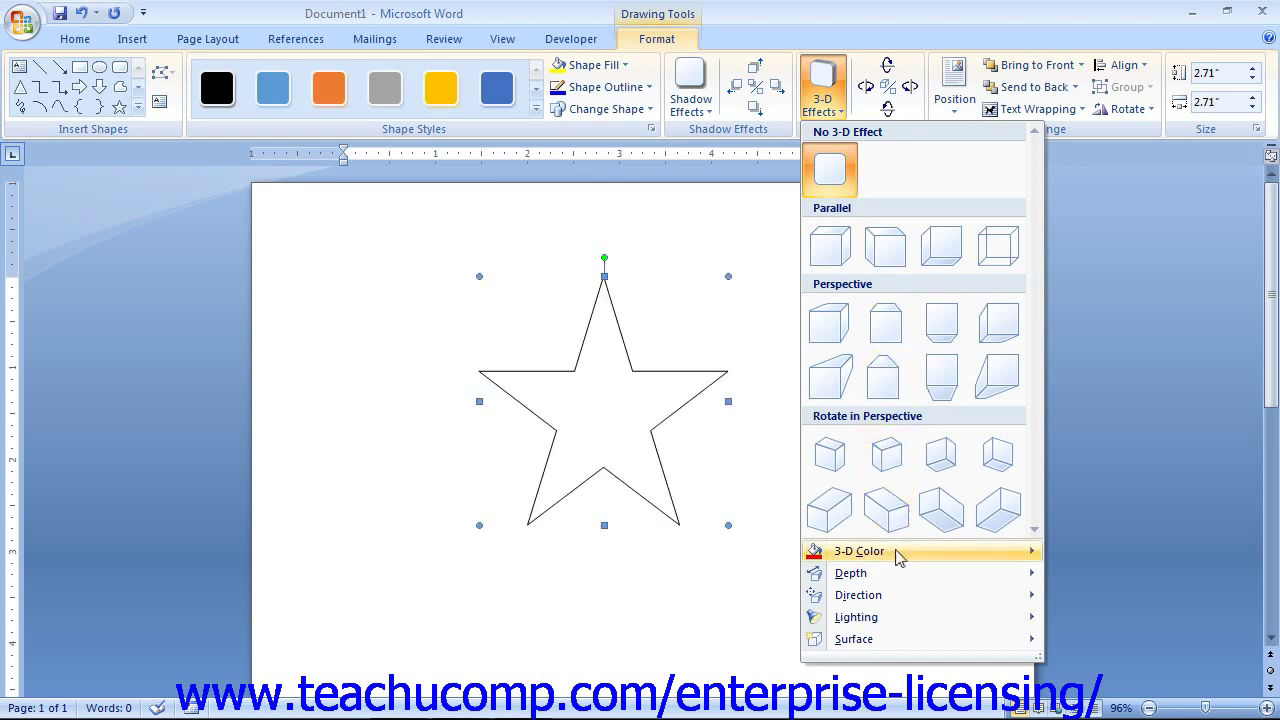
Step: Apply the parallel 3-D Style 2 extrusion in gray to the star
{"action": "mouse_move", "coordinate": [898, 556]}
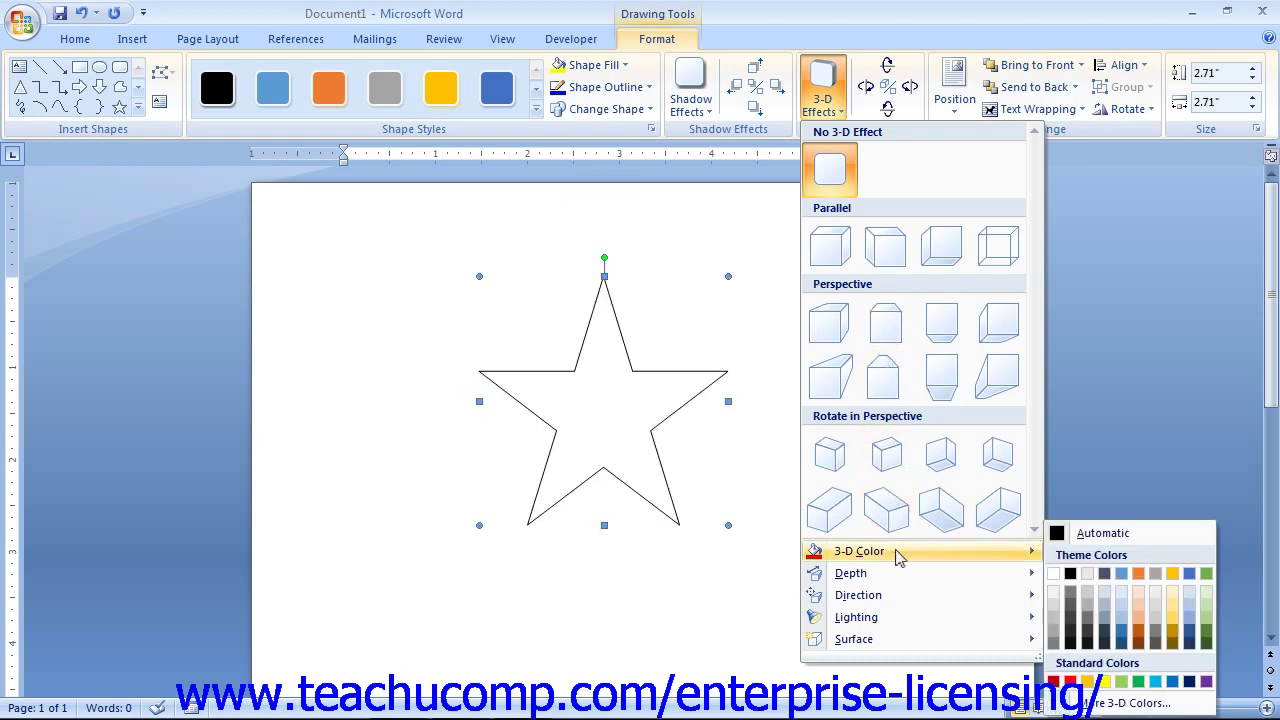
{"action": "left_click", "coordinate": [886, 248]}
{"action": "left_click", "coordinate": [824, 98]}
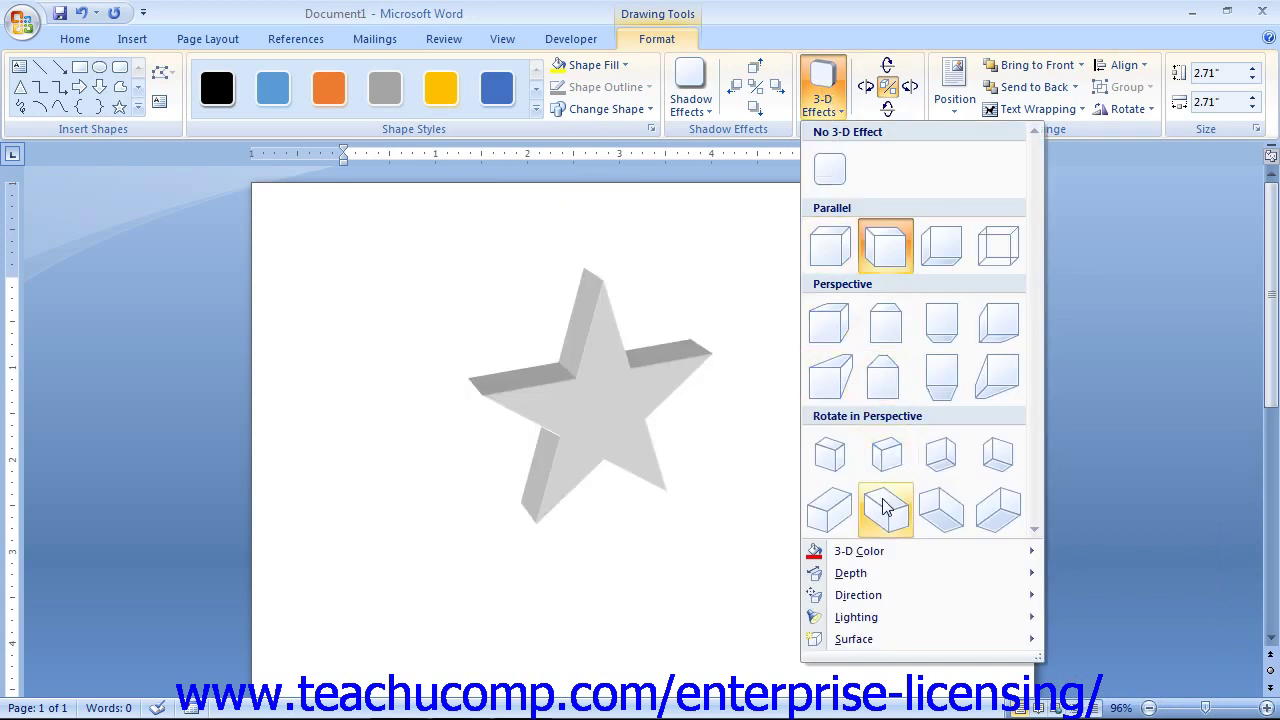
{"action": "mouse_move", "coordinate": [918, 560]}
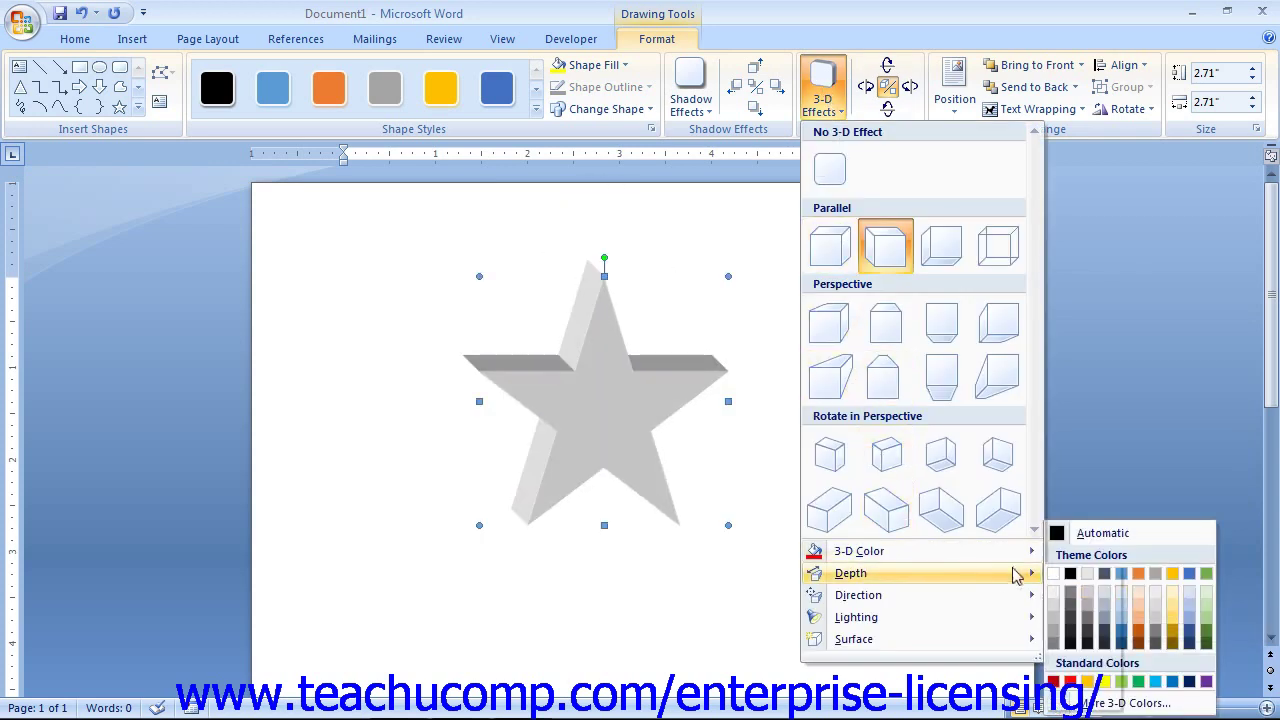
{"action": "mouse_move", "coordinate": [1015, 578]}
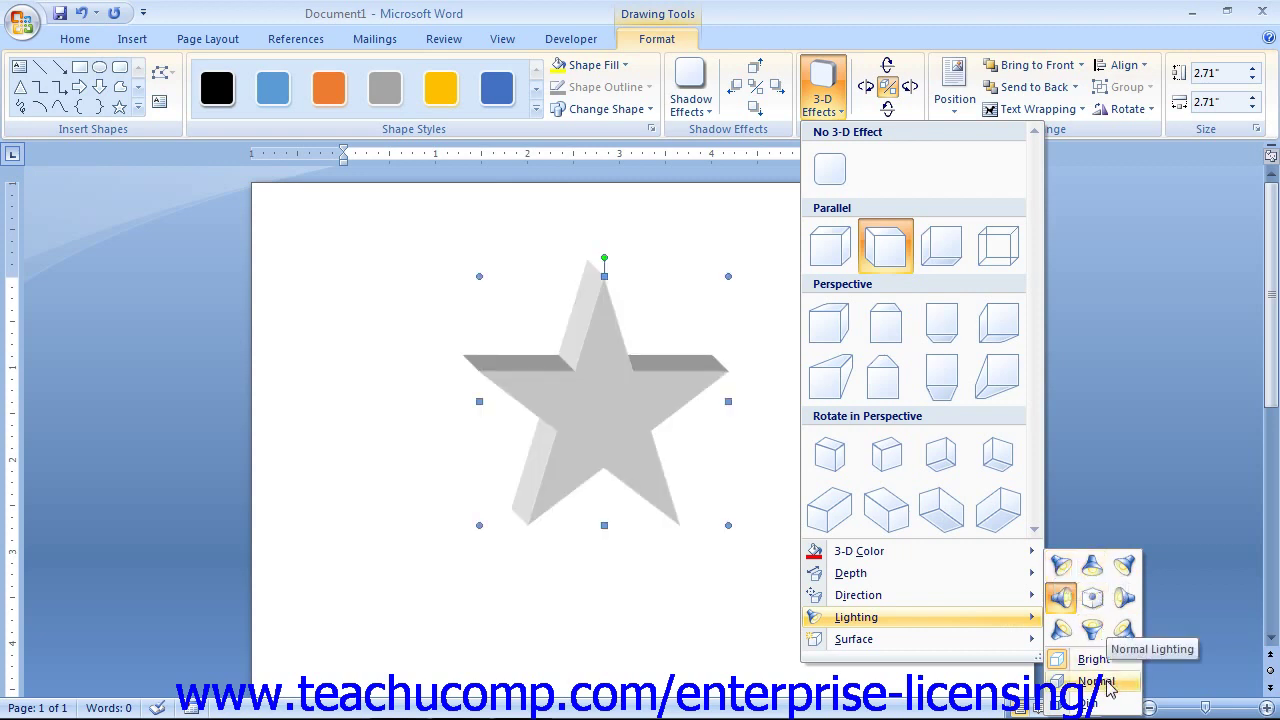
{"action": "mouse_move", "coordinate": [1025, 645]}
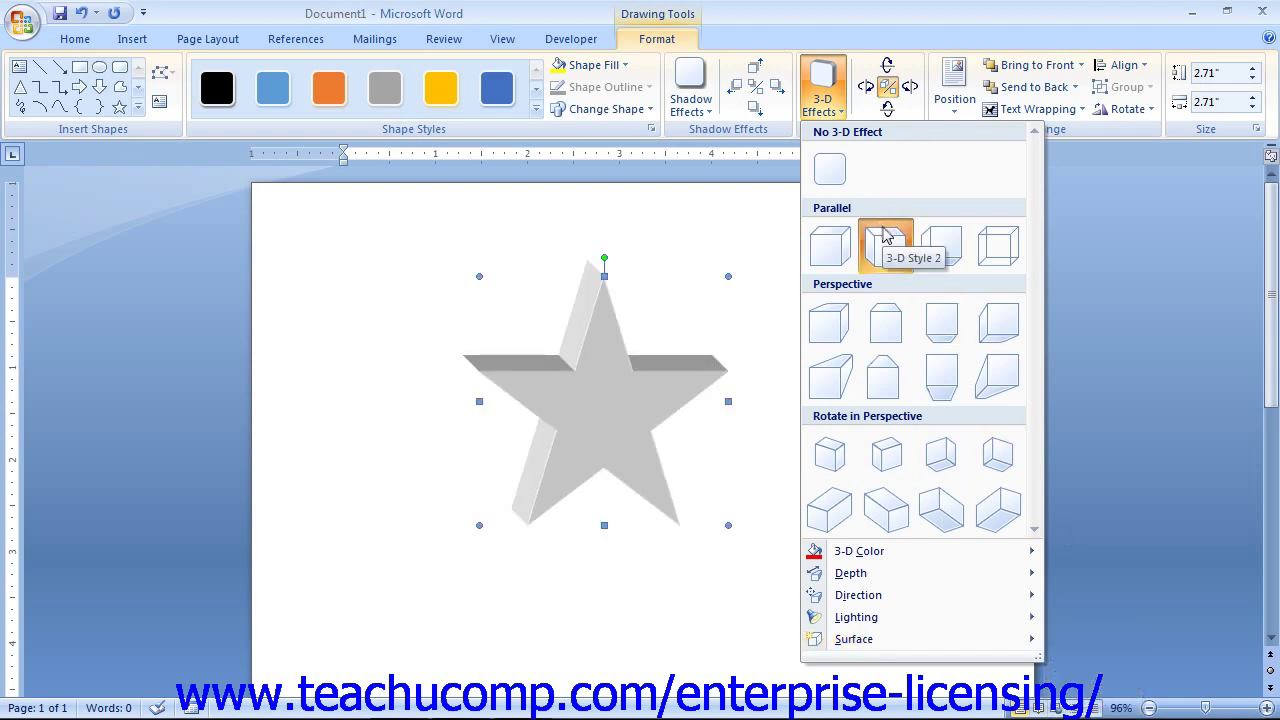
{"action": "left_click", "coordinate": [769, 178]}
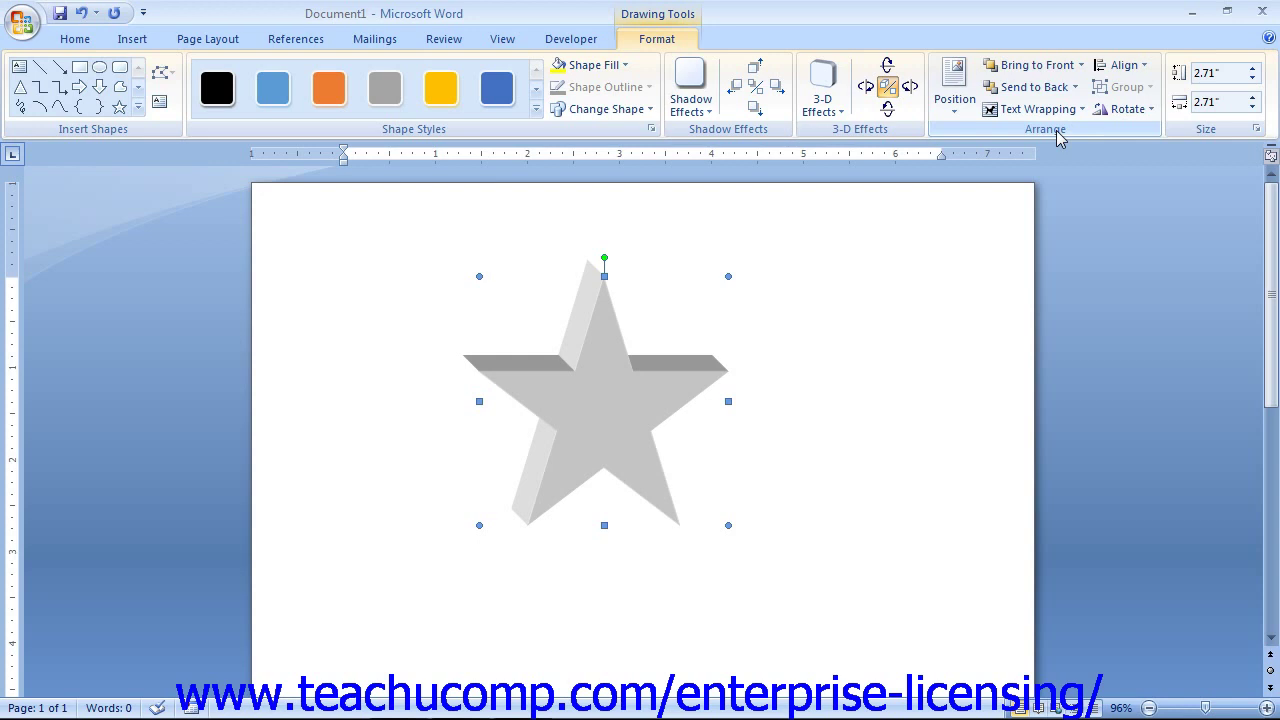
{"action": "left_click", "coordinate": [955, 101]}
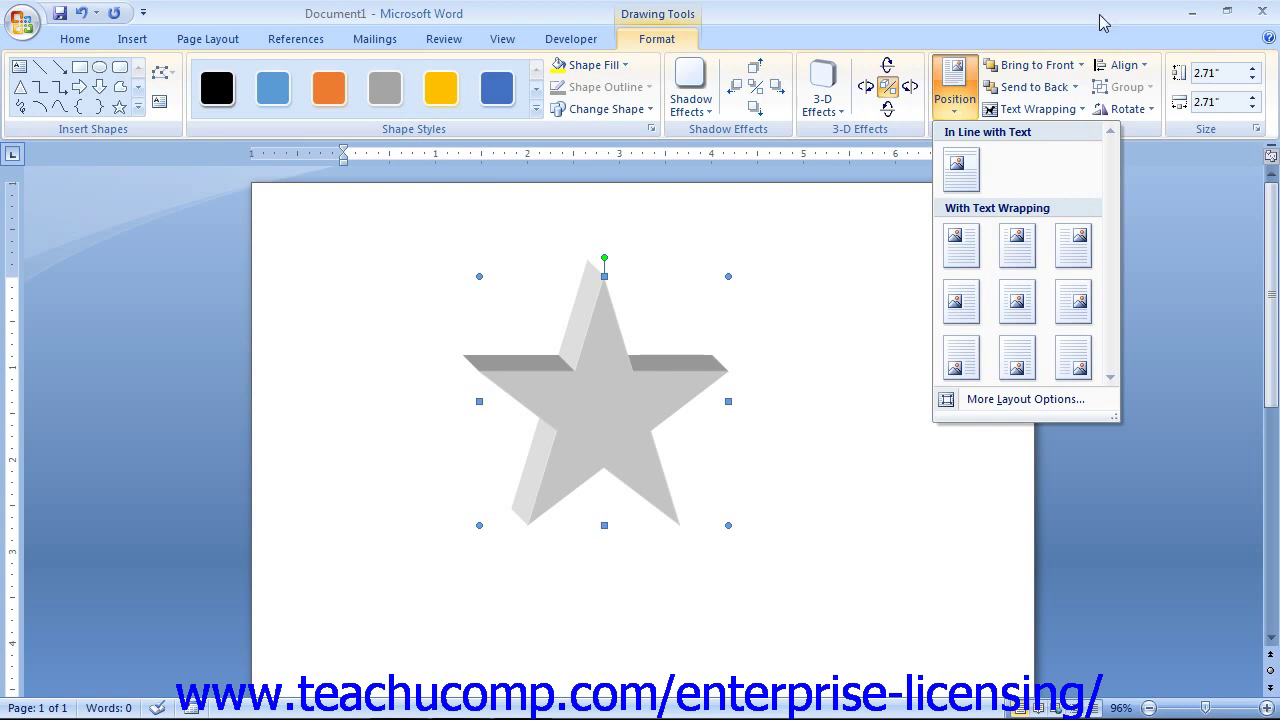
{"action": "left_click", "coordinate": [1056, 58]}
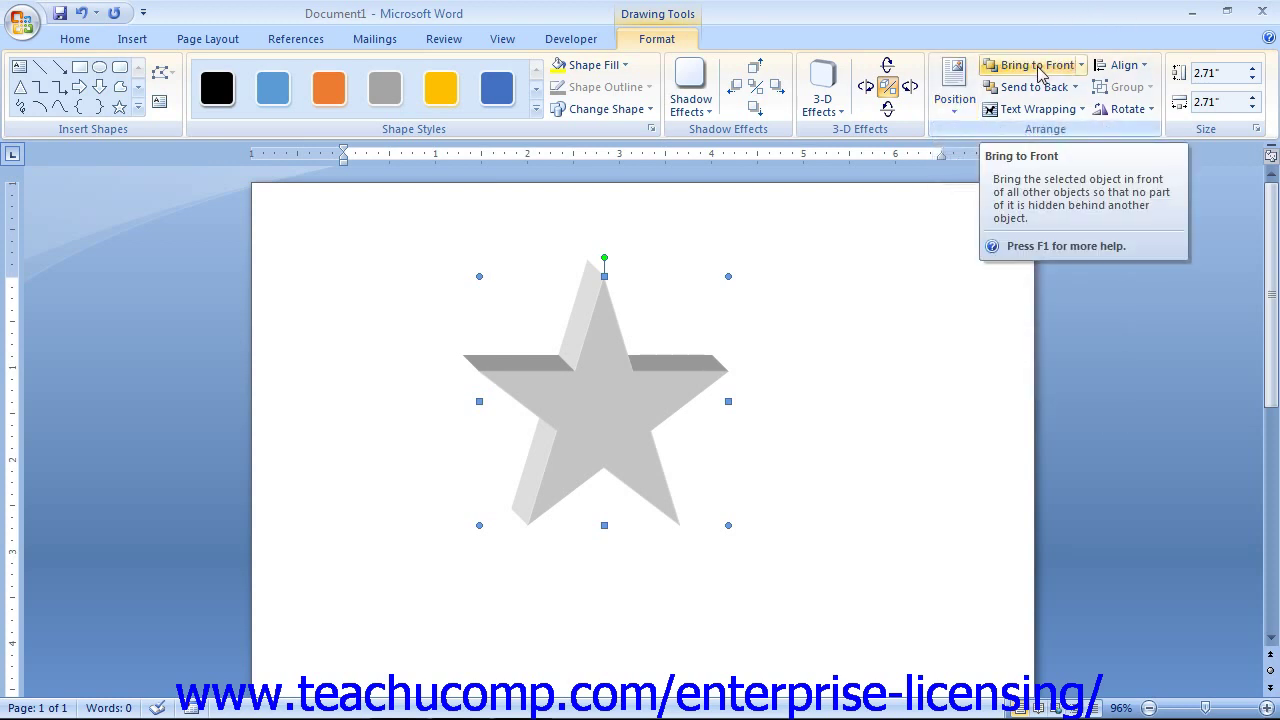
{"action": "left_click", "coordinate": [1039, 118]}
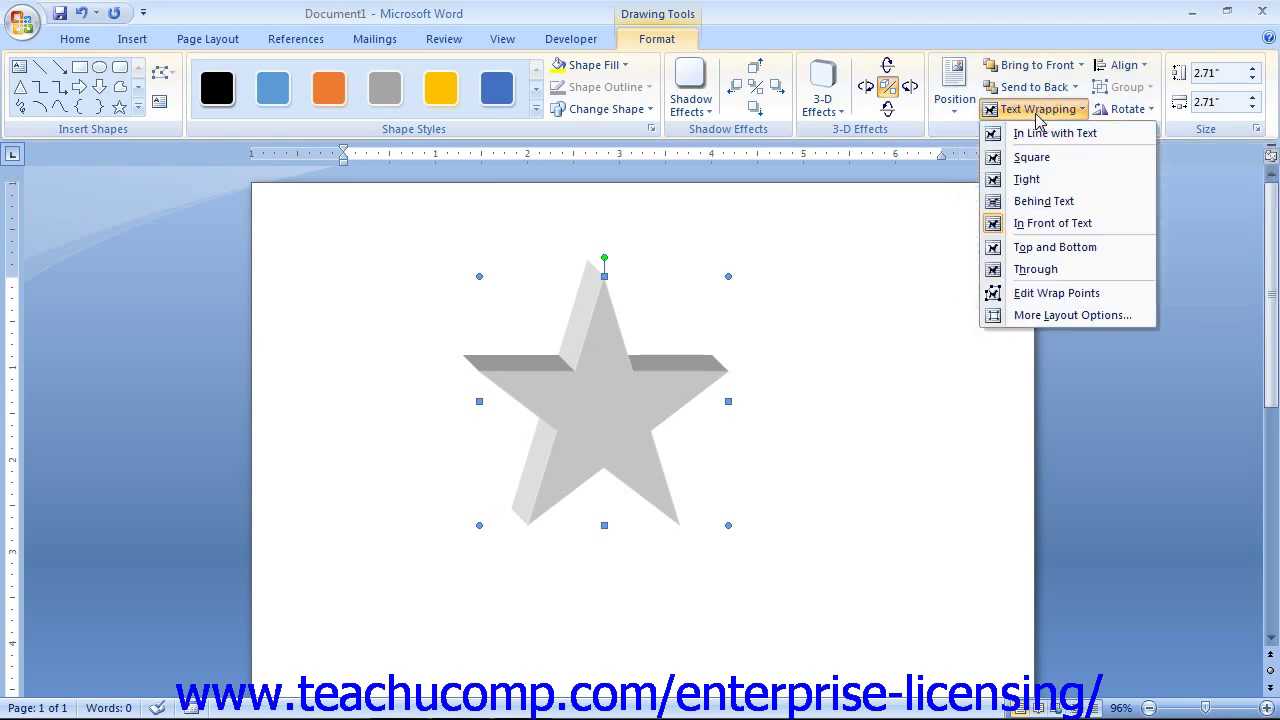
{"action": "left_click", "coordinate": [1121, 68]}
{"action": "left_click", "coordinate": [1123, 68]}
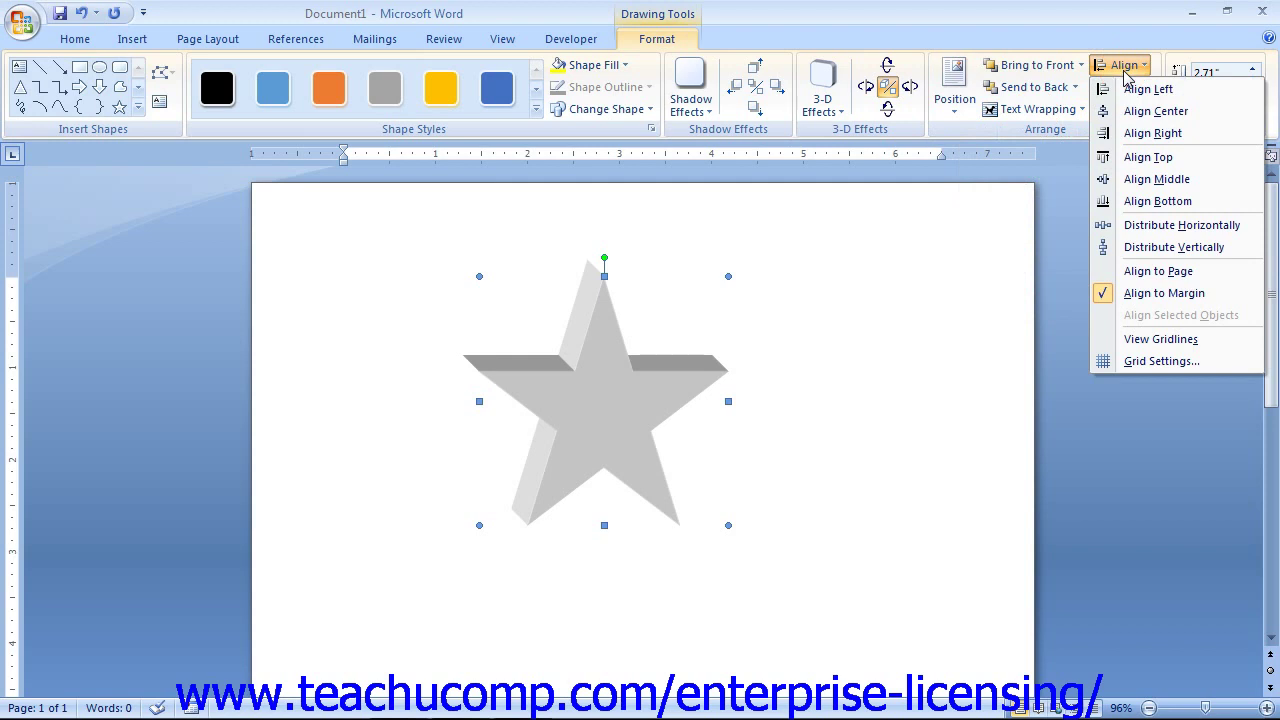
{"action": "left_click", "coordinate": [1124, 67]}
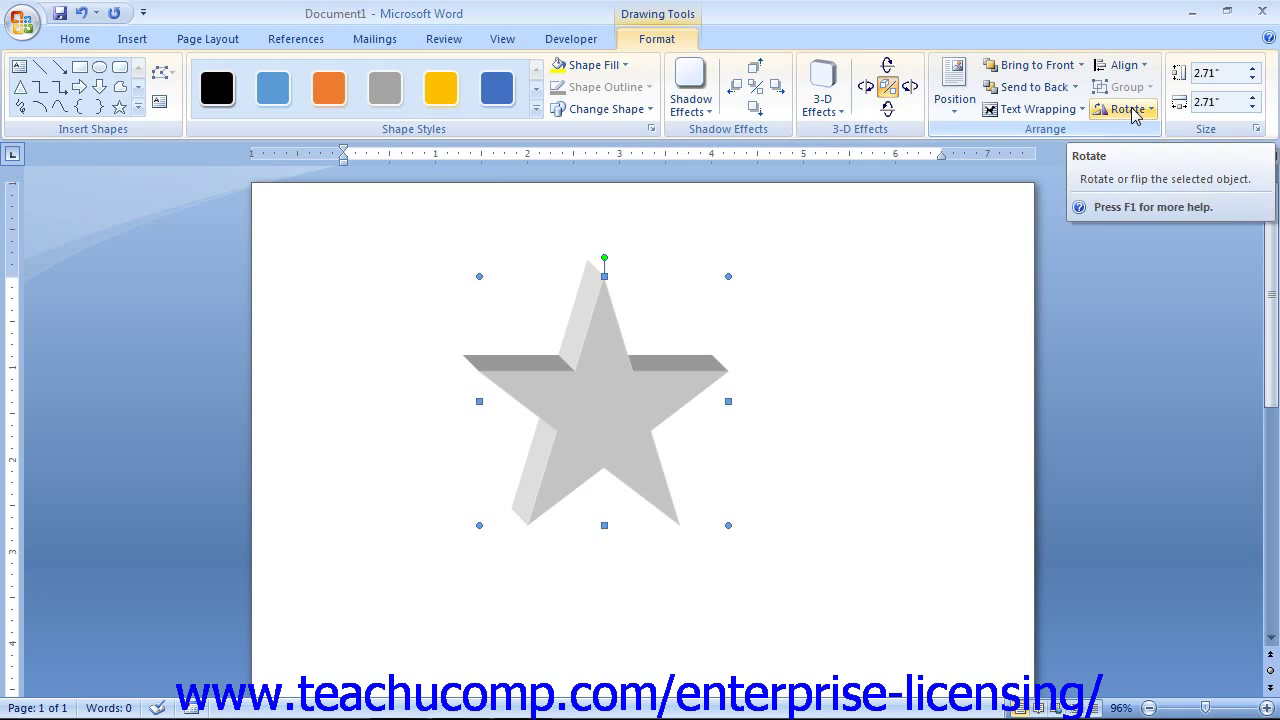
{"action": "left_click", "coordinate": [1136, 112]}
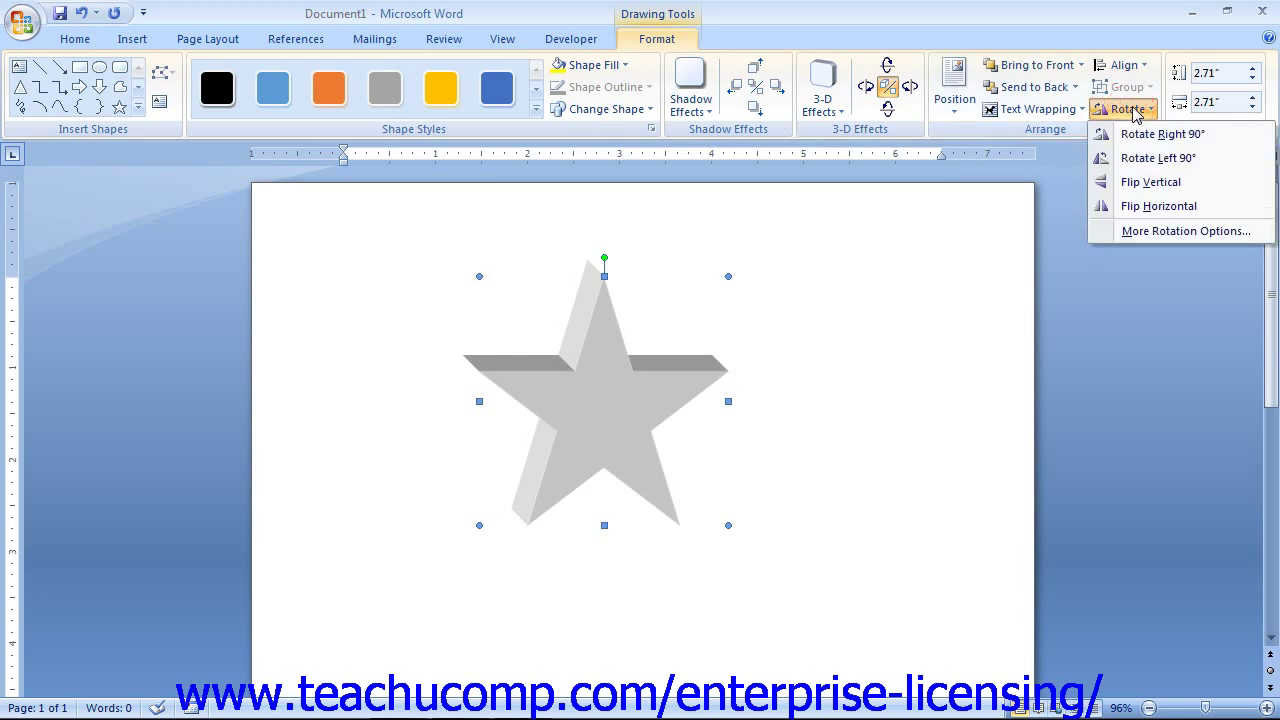
{"action": "left_click", "coordinate": [1136, 112]}
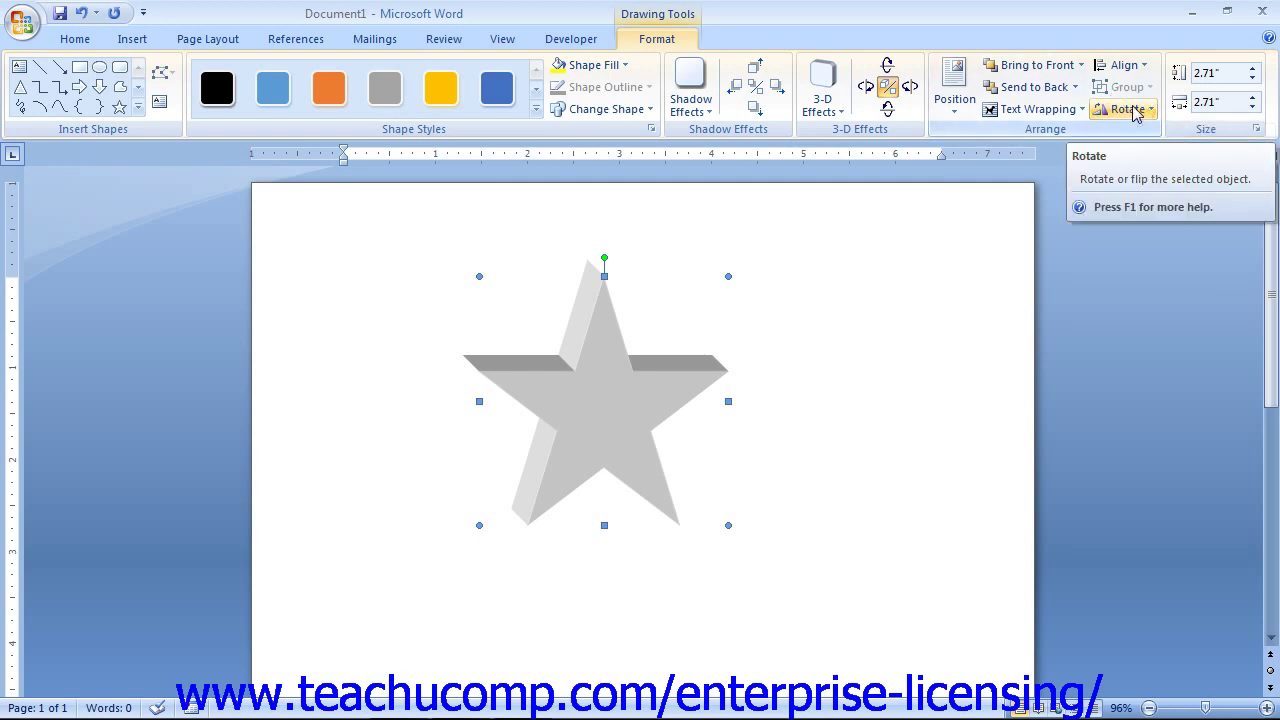